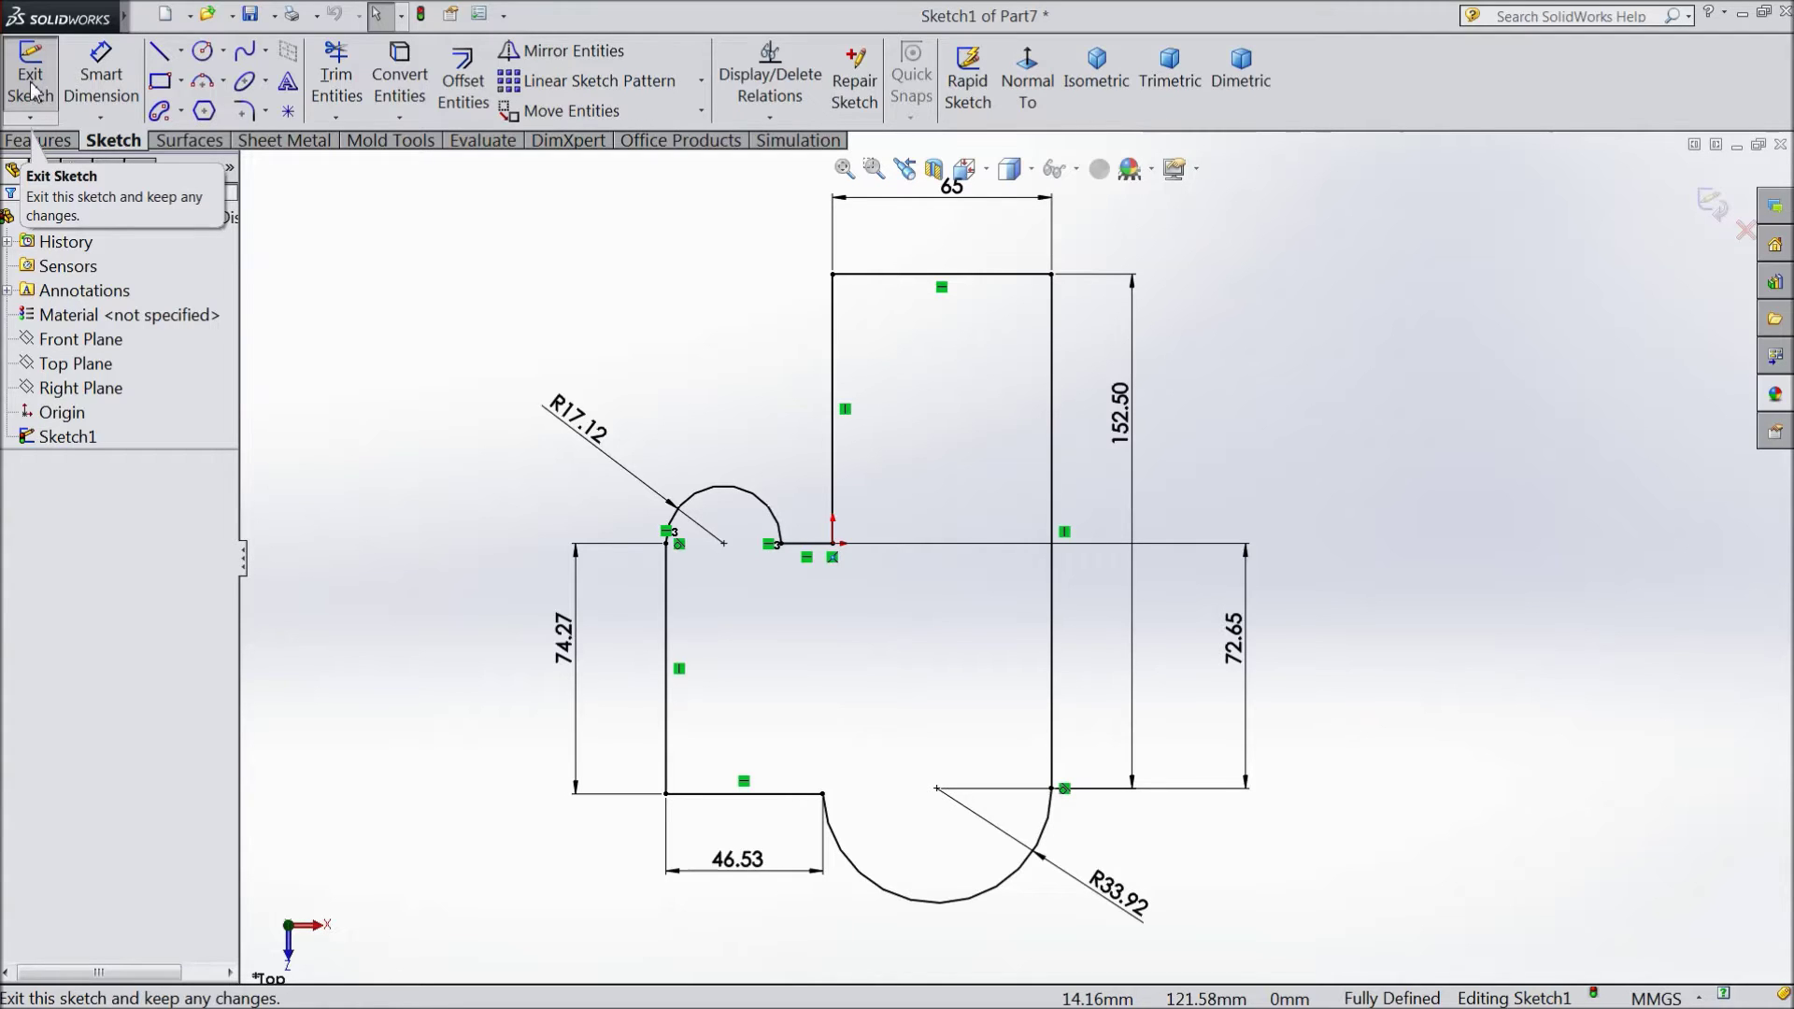
Exit Sketch1 and keep the fully defined profile with arcs R17.12 and R33.92
click(31, 91)
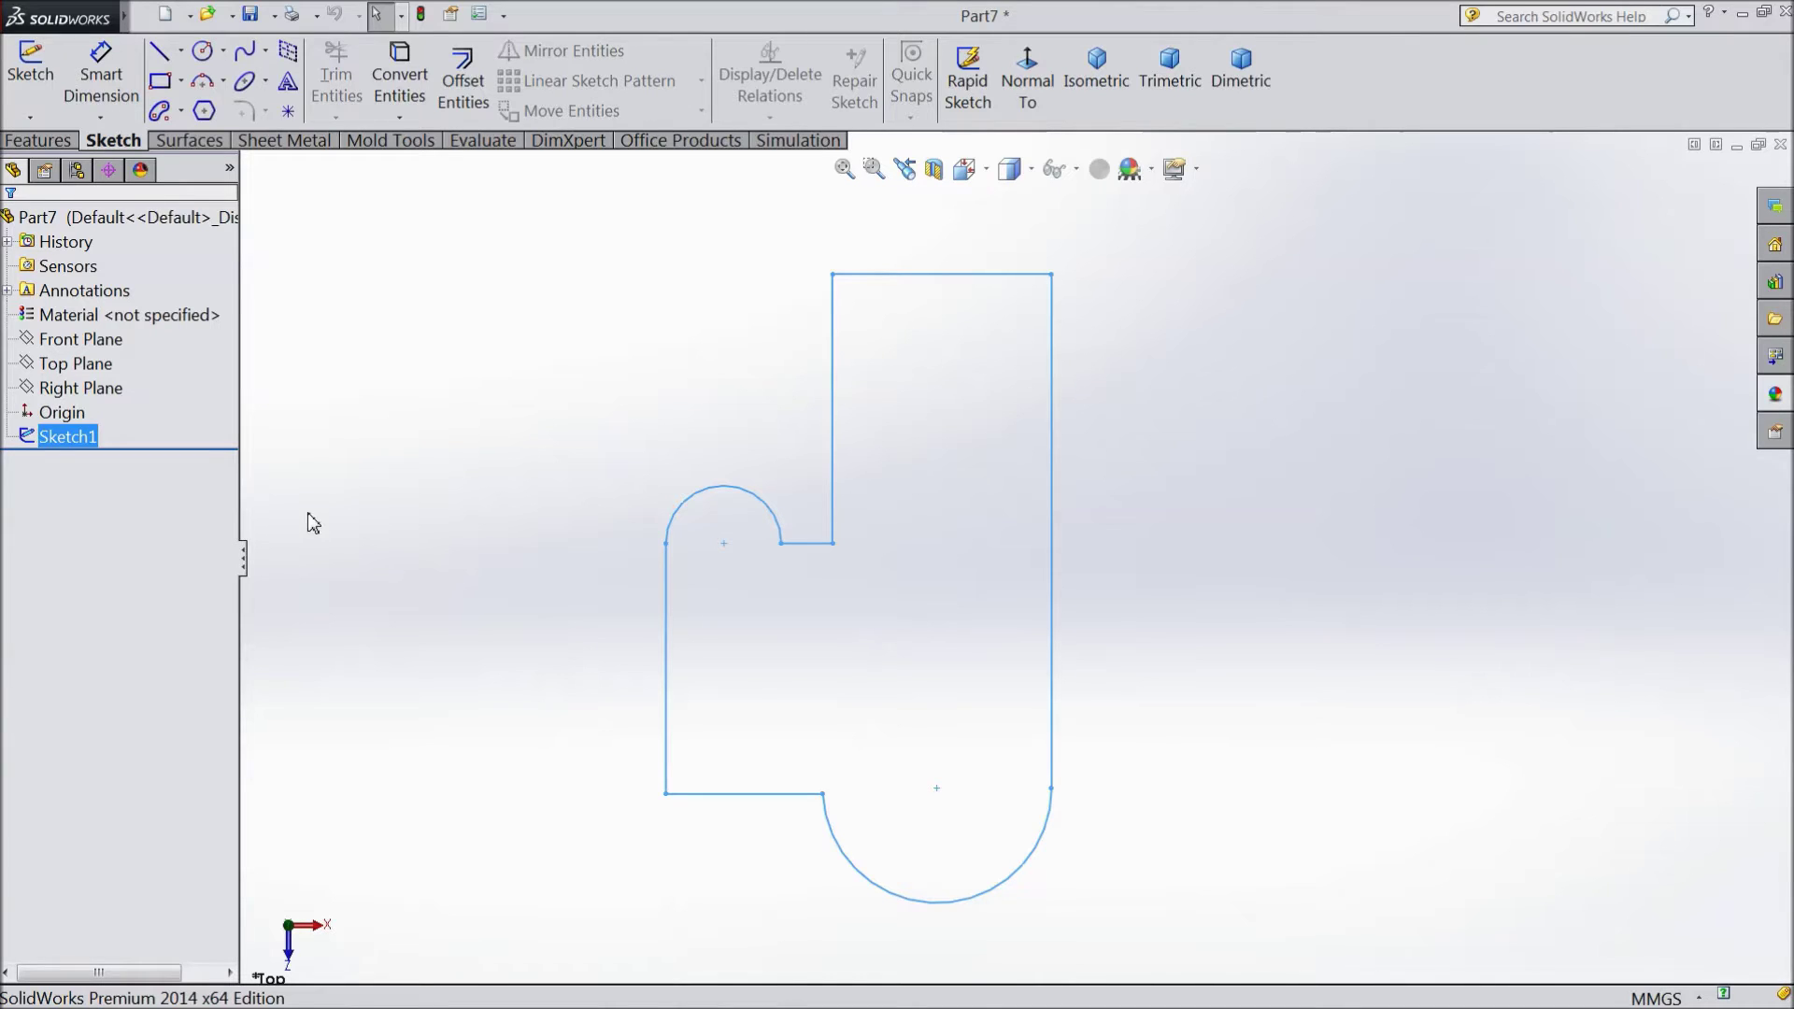
click(77, 436)
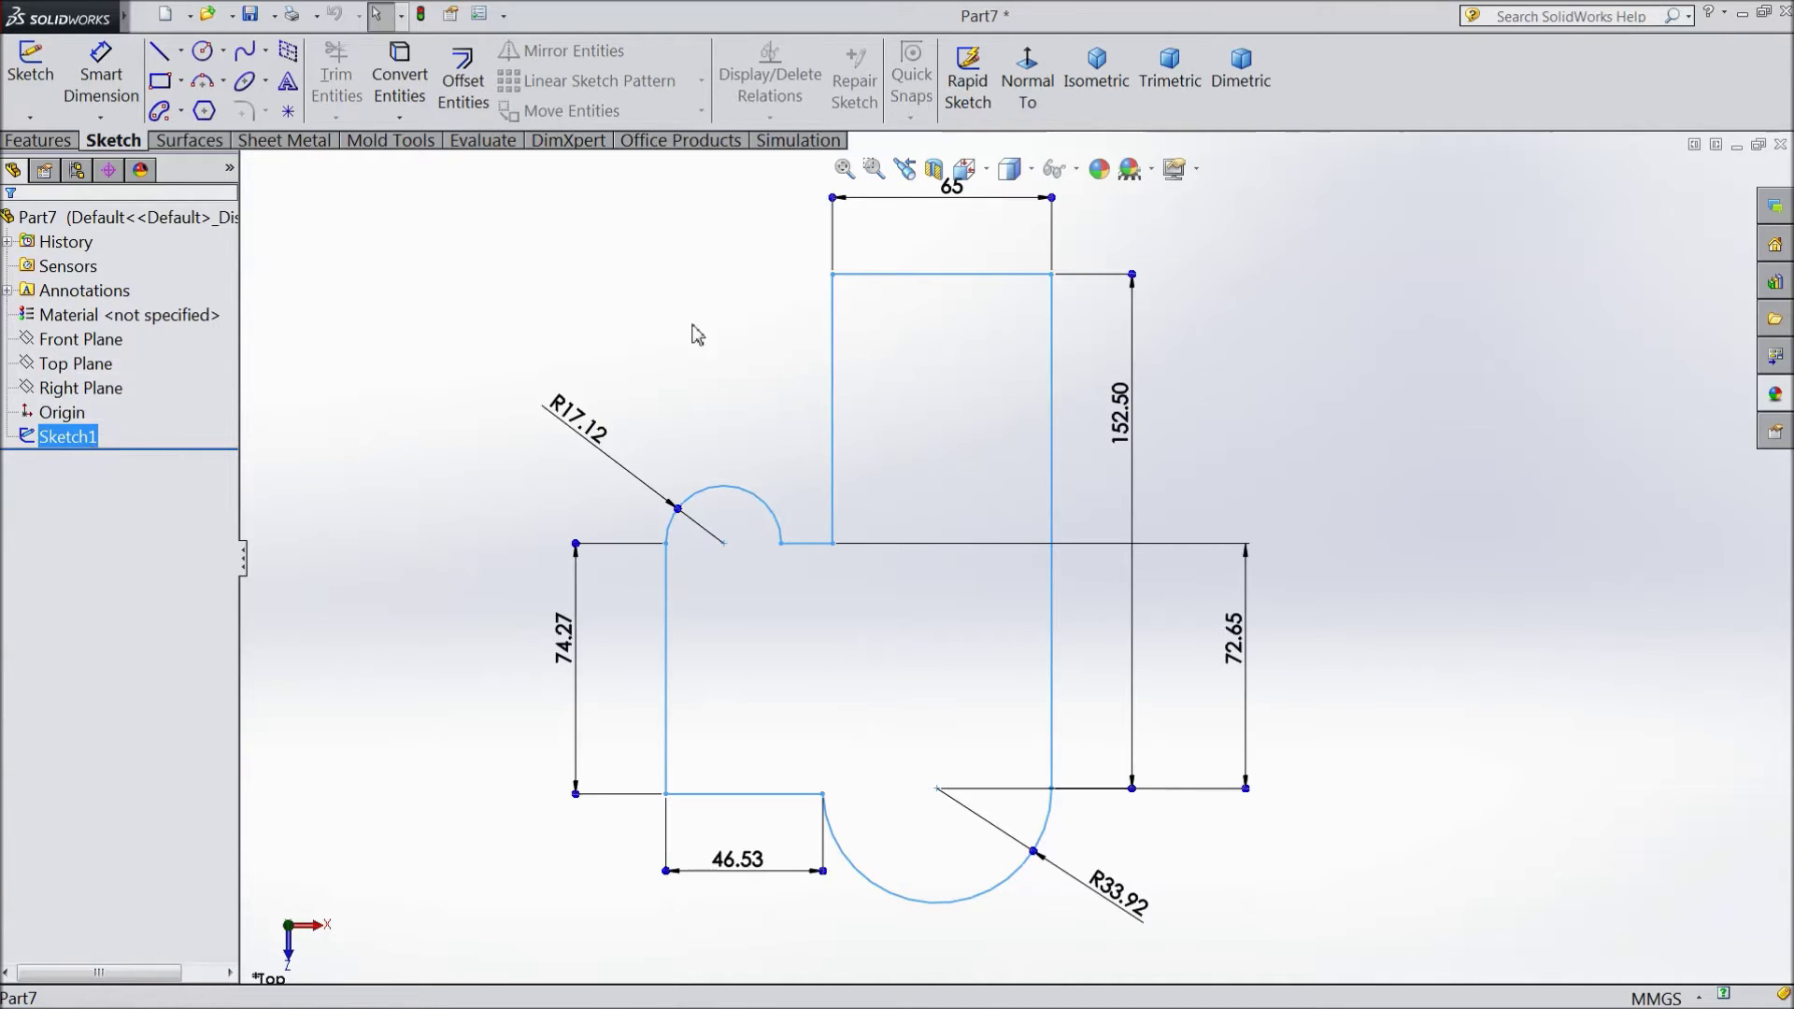
click(472, 355)
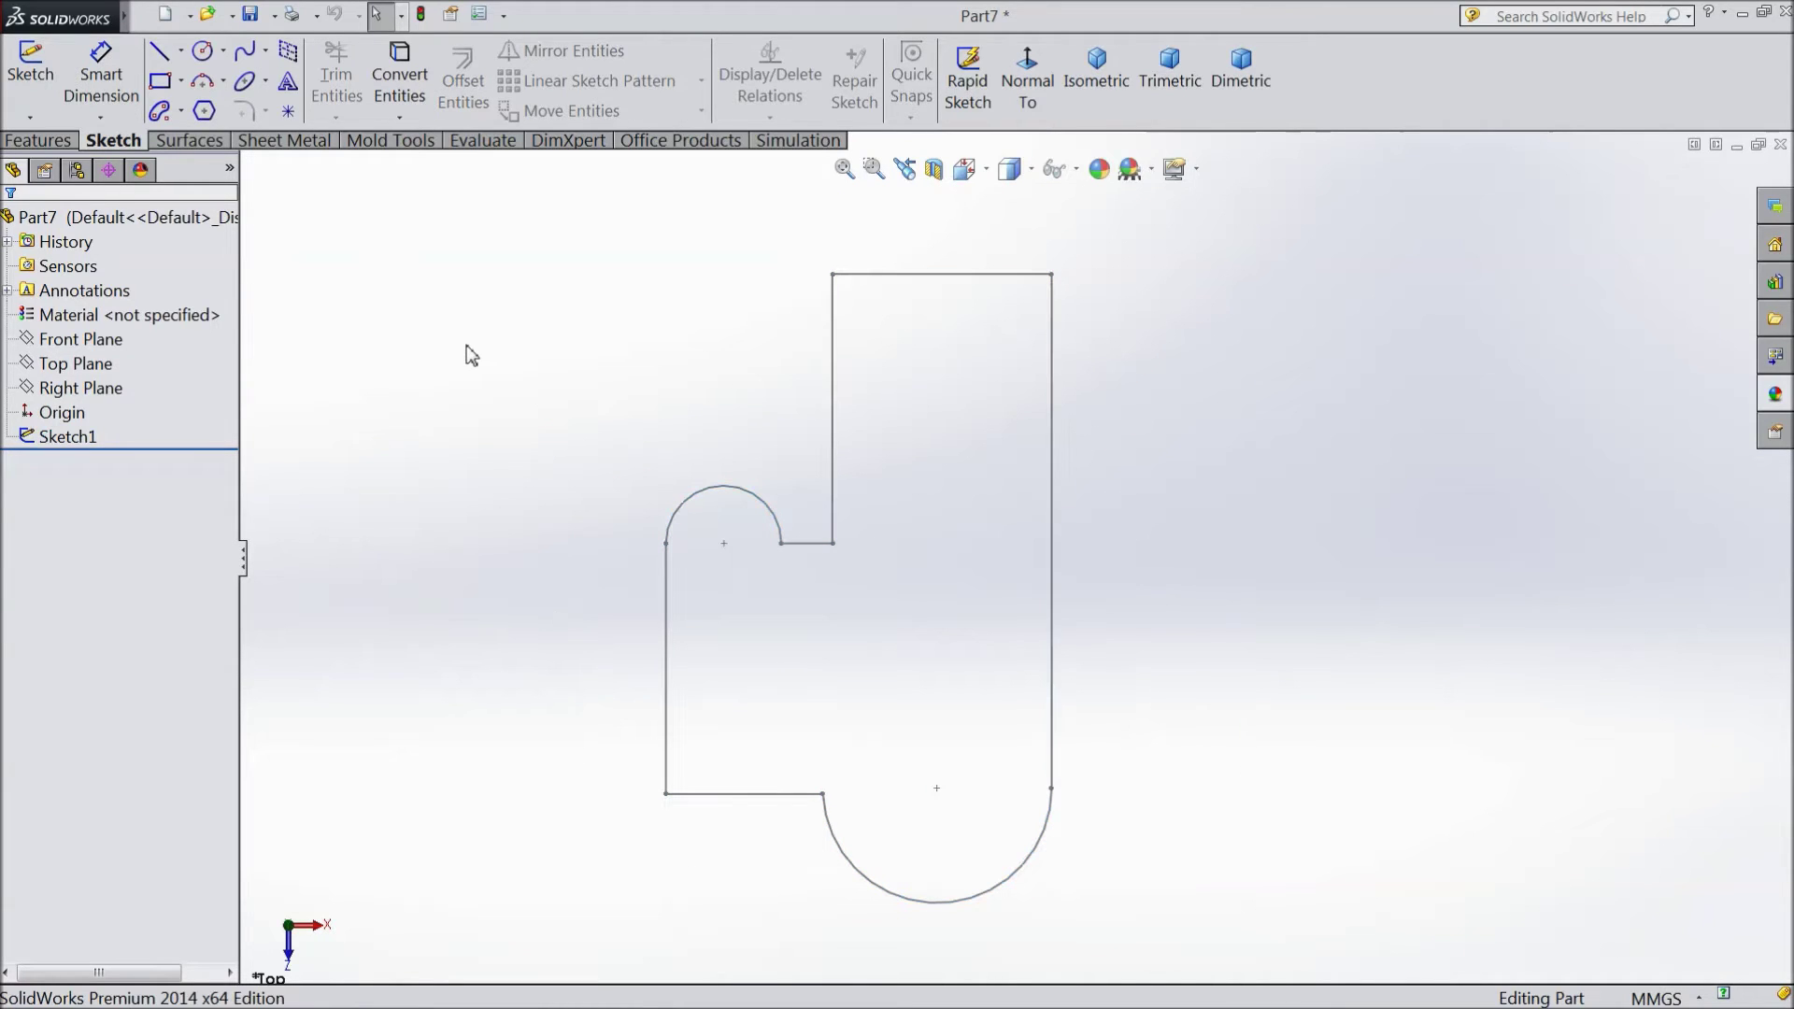
click(64, 435)
right_click(68, 444)
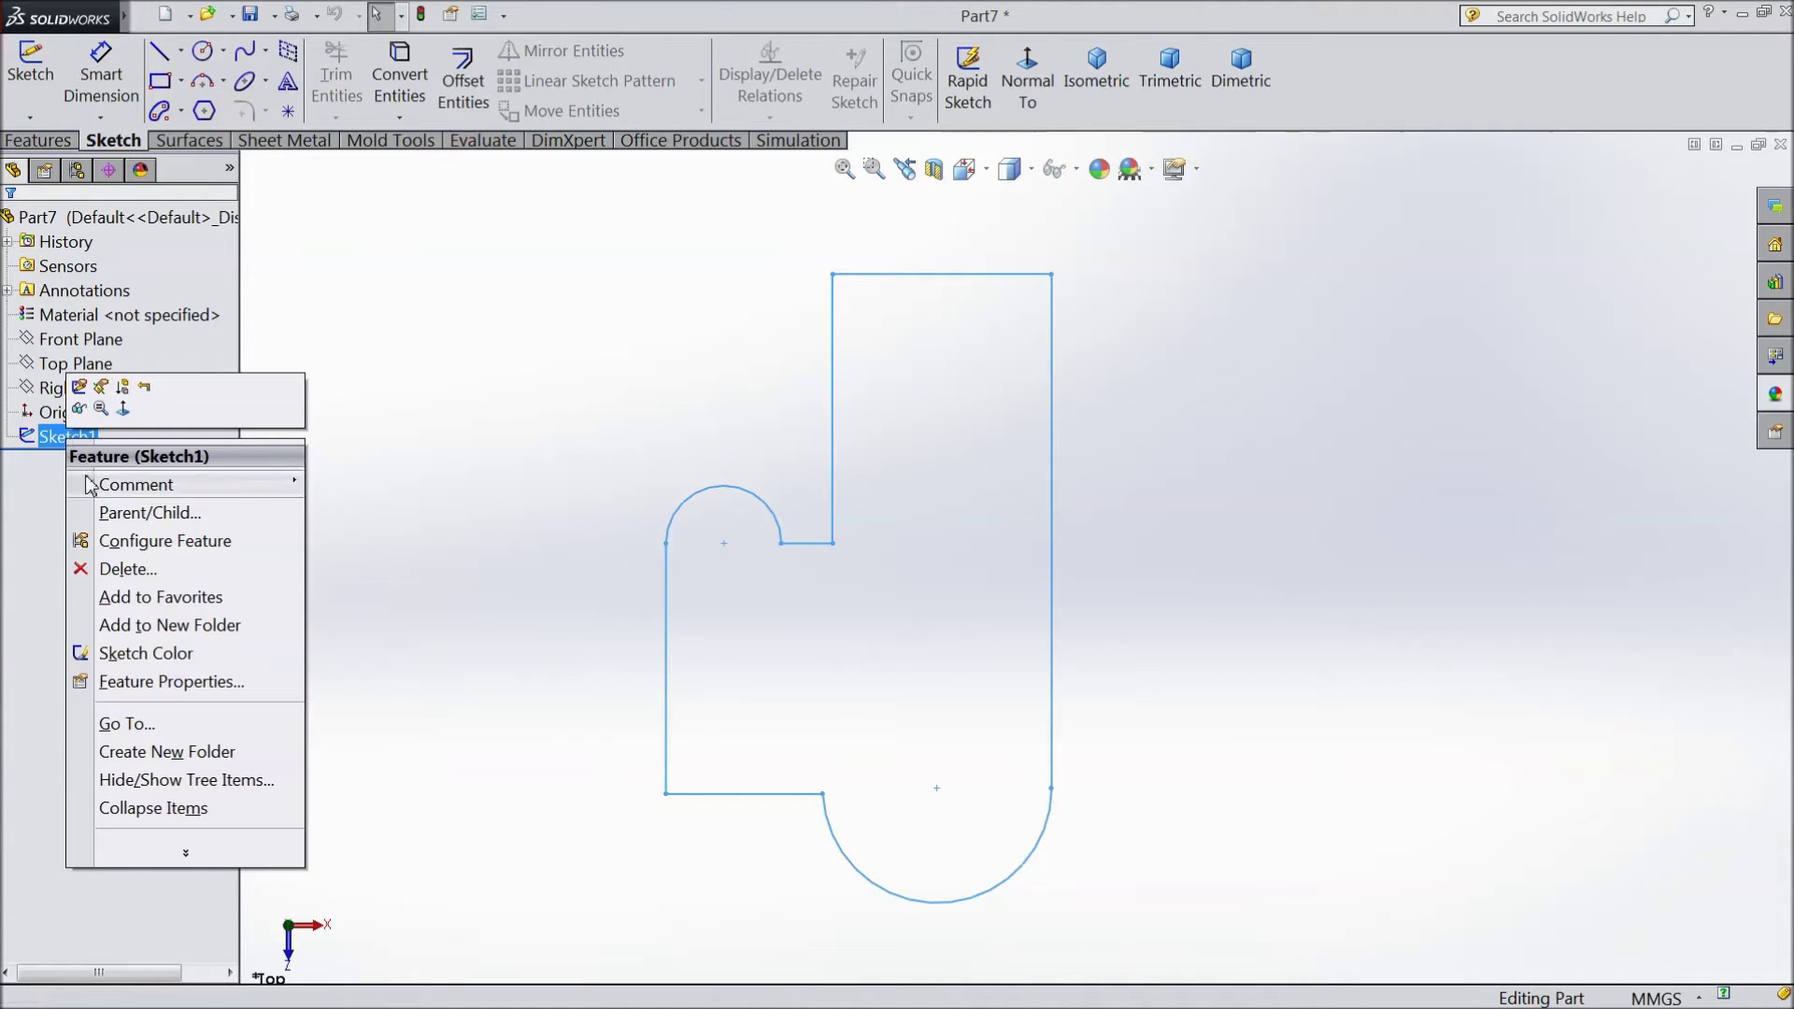
Rename Sketch1 to 'part1' through its Feature Properties
click(171, 682)
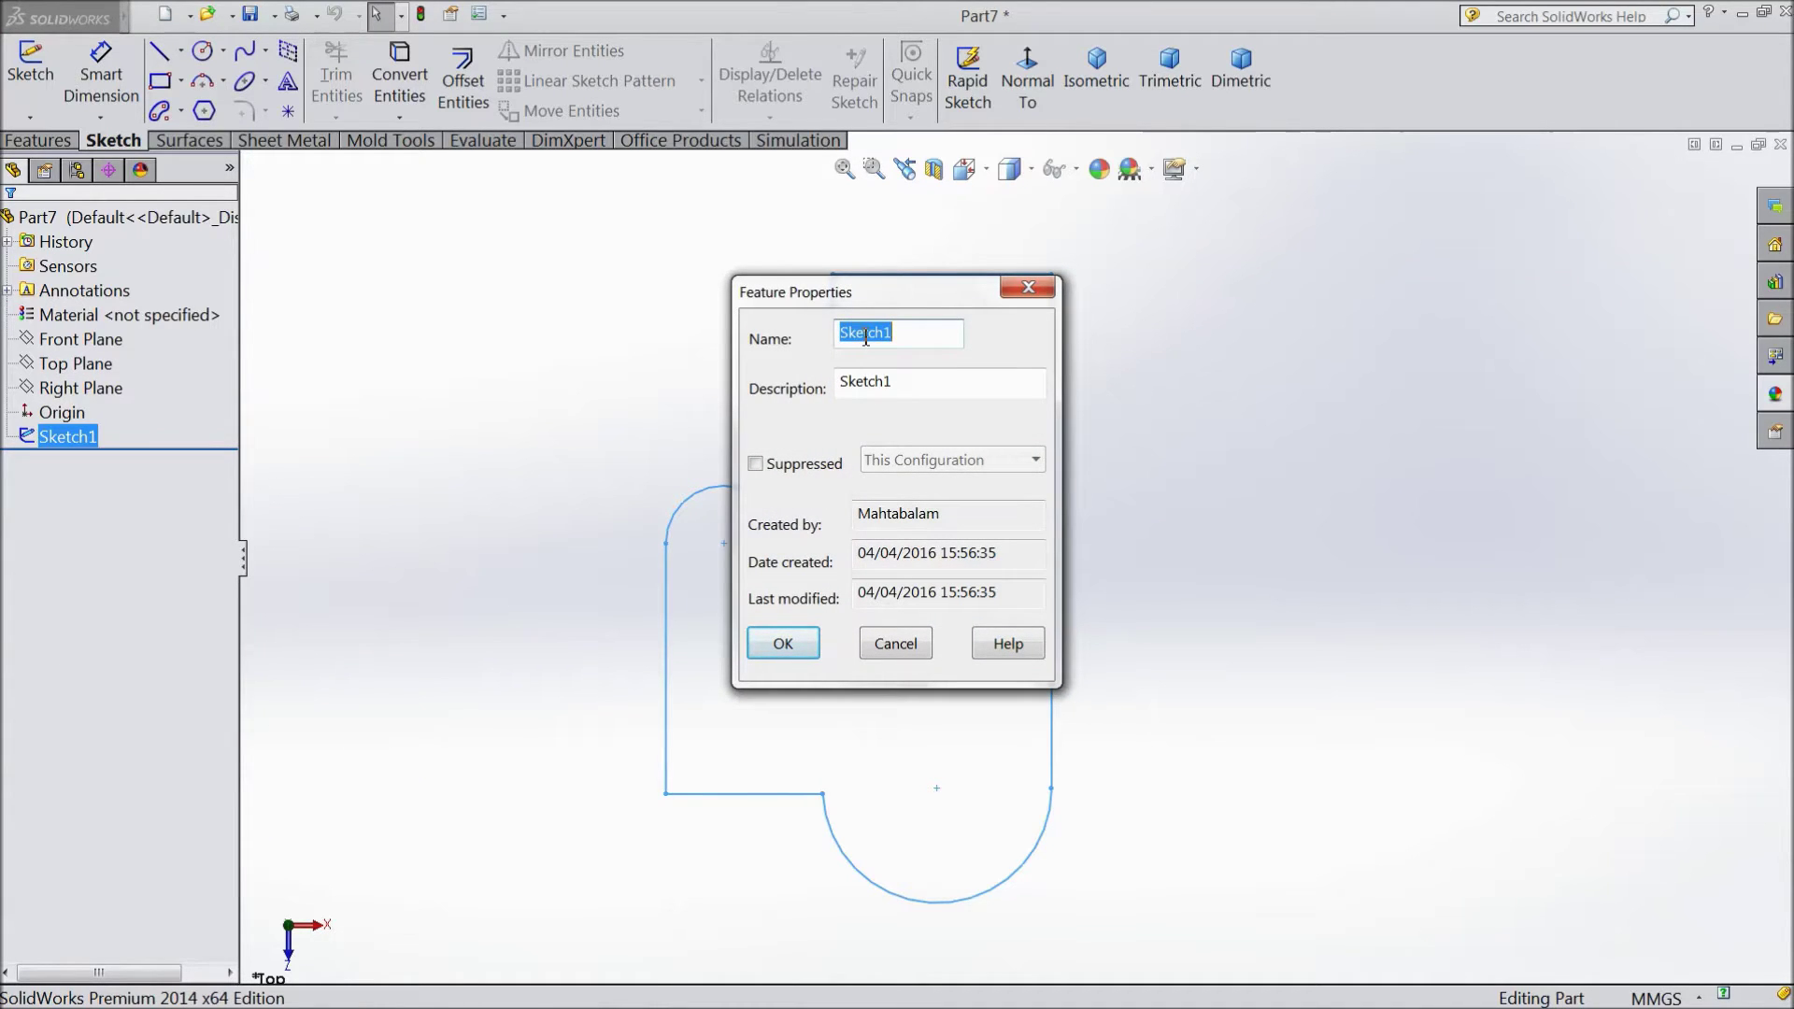
text(part1)
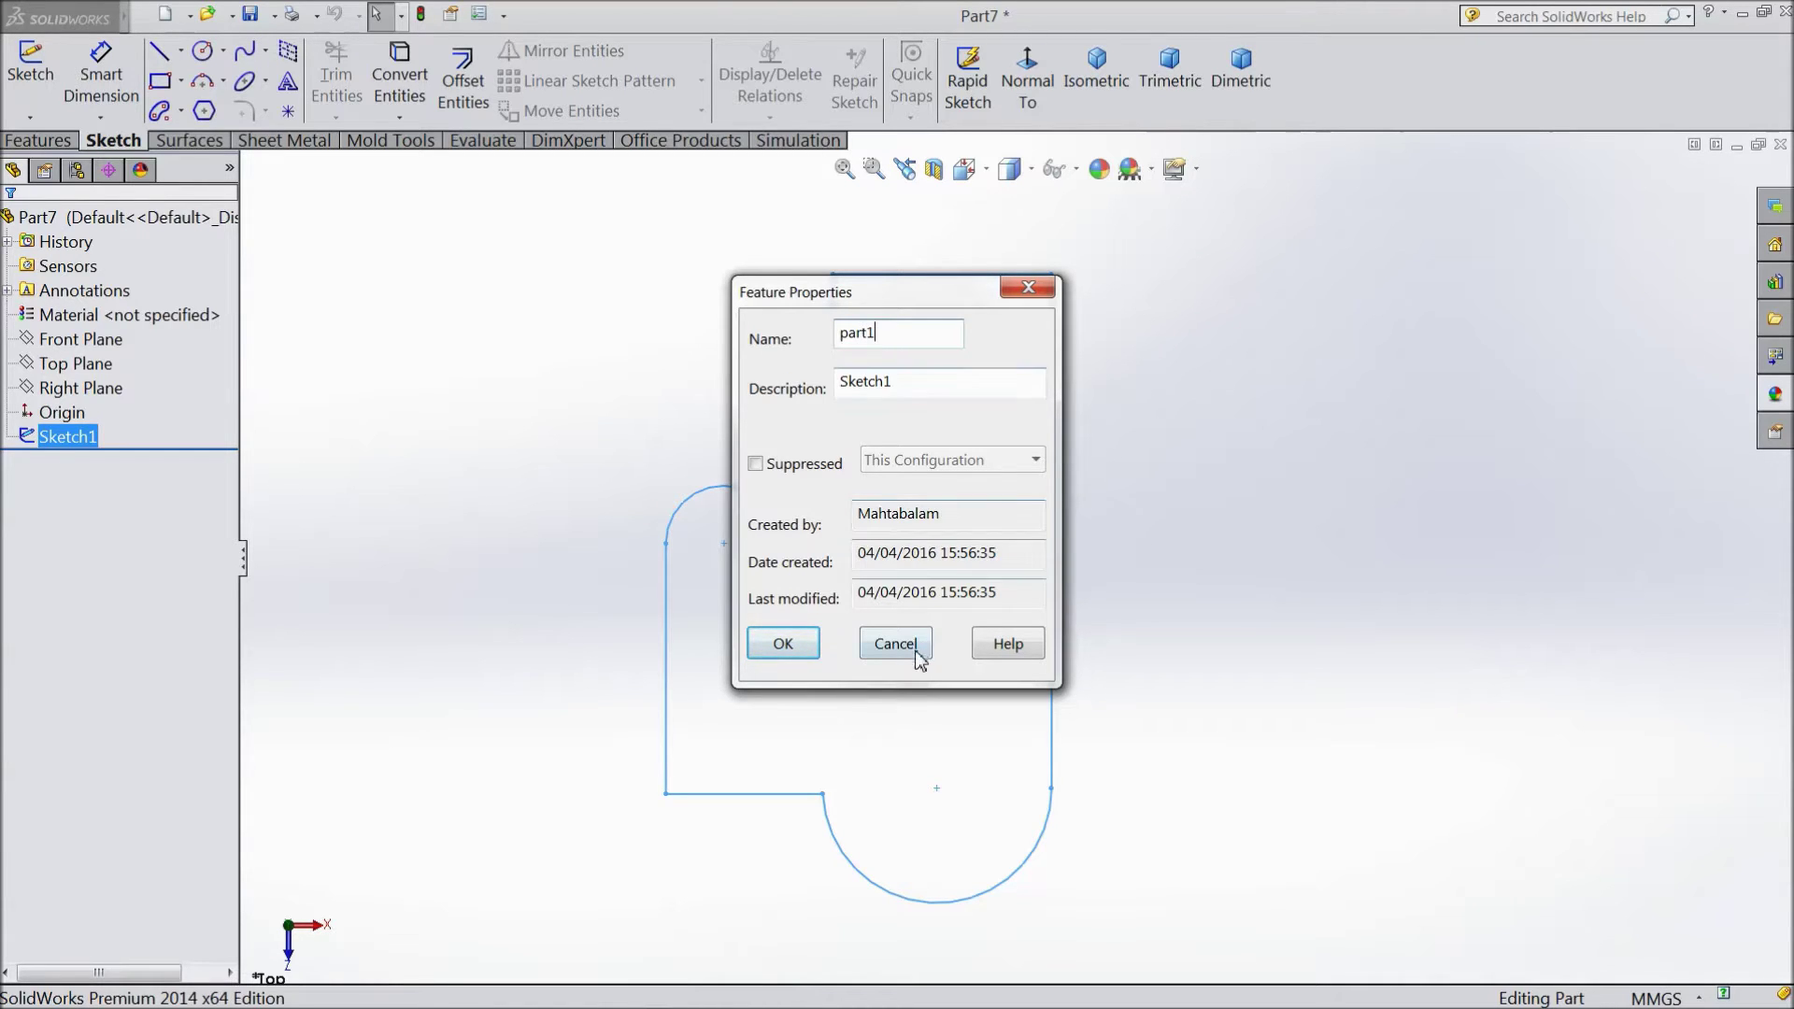
click(790, 645)
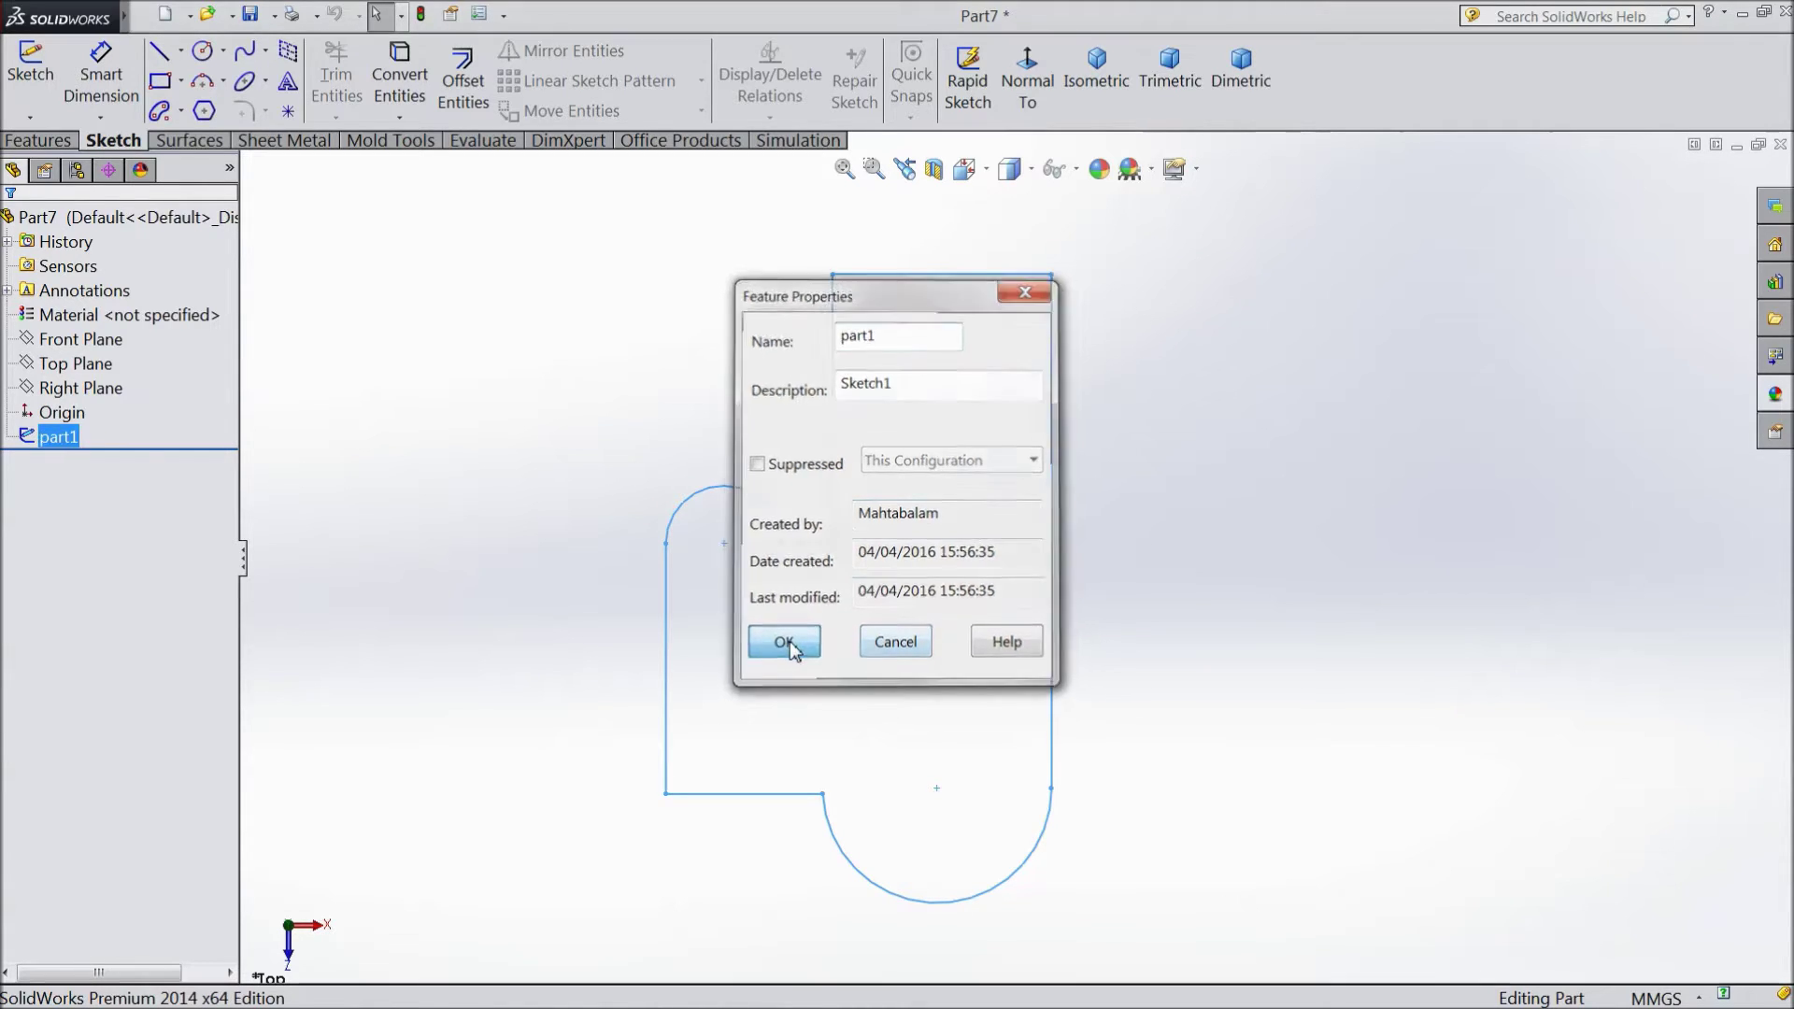
Select part1 in the feature tree to show its dimensions and bring up its context menu
click(63, 439)
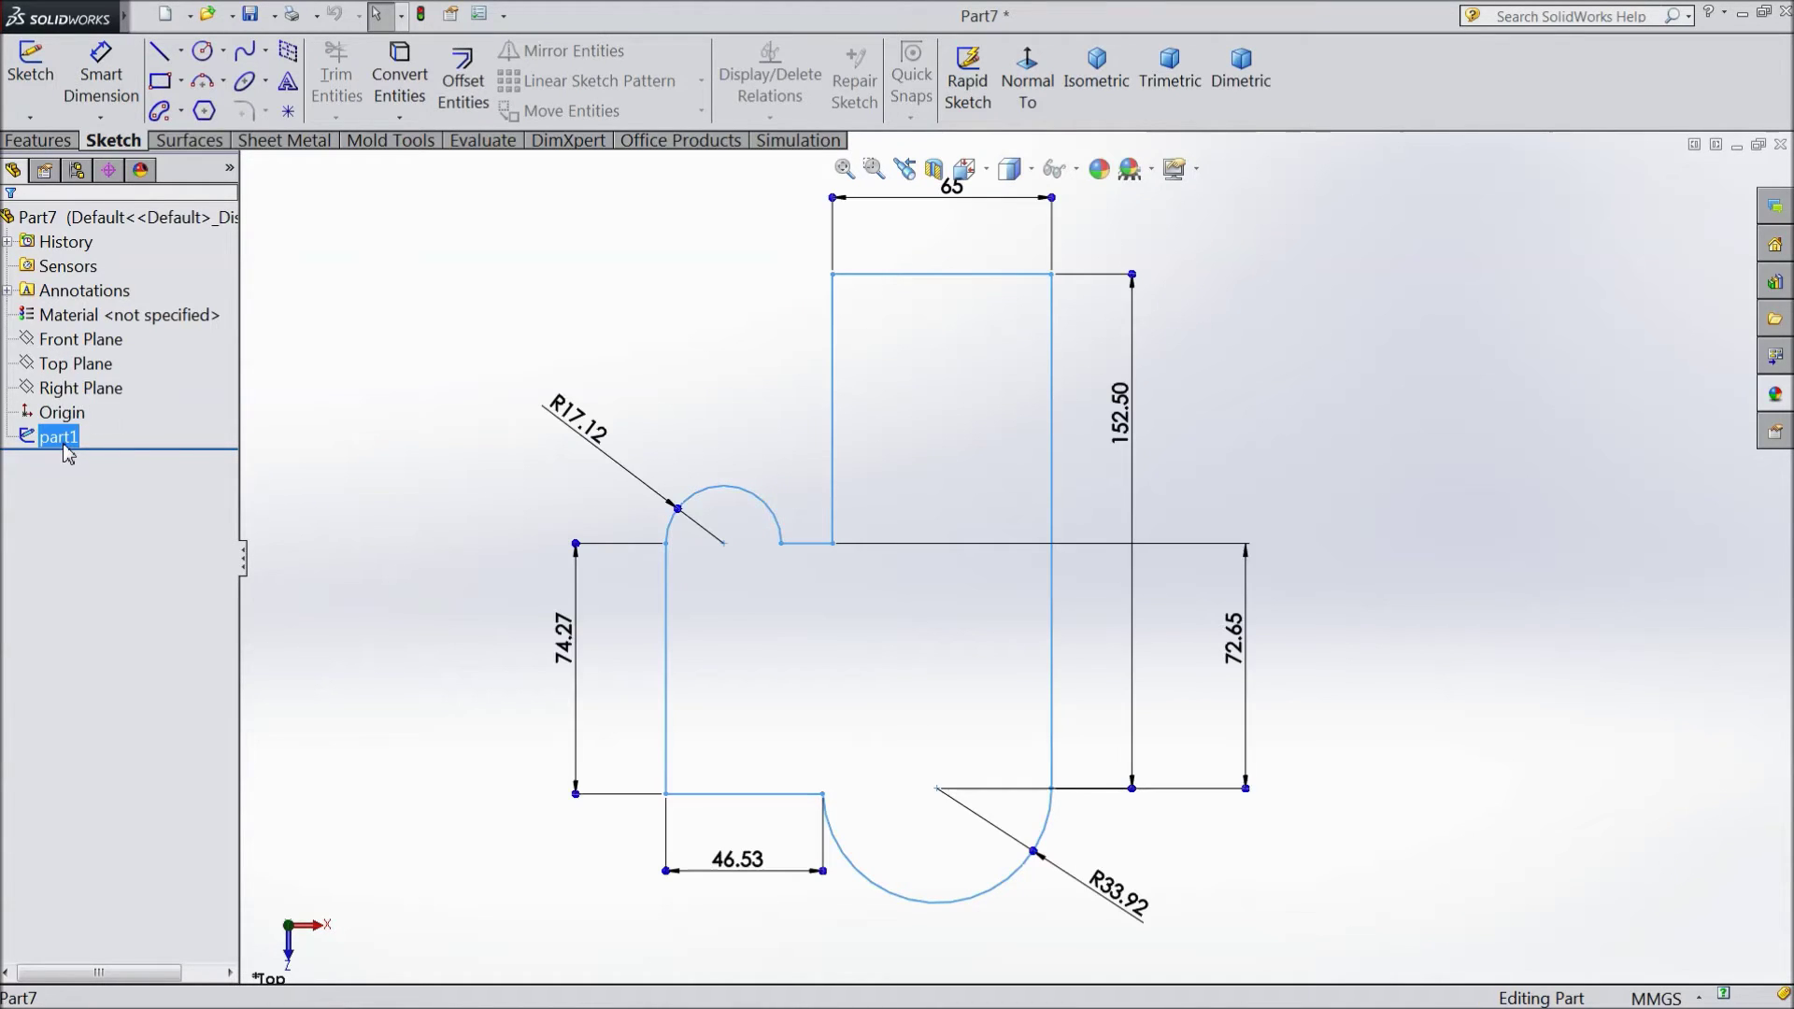
click(63, 441)
click(273, 451)
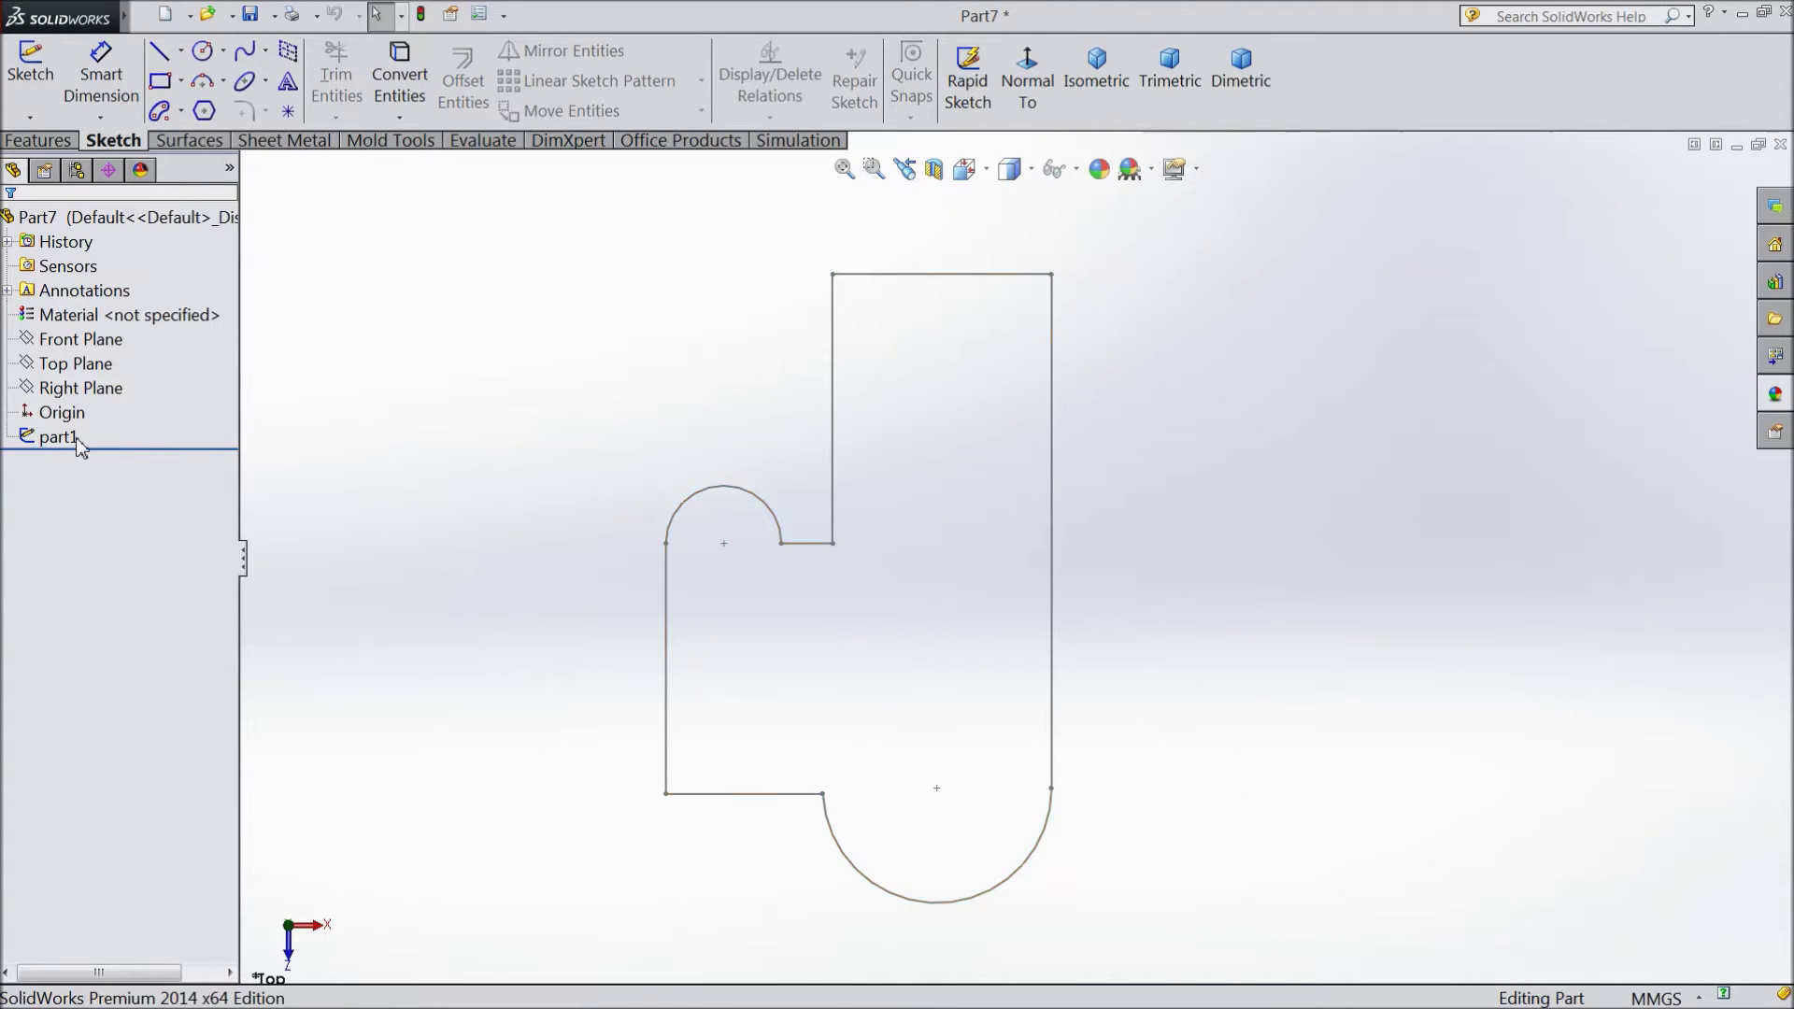
click(75, 439)
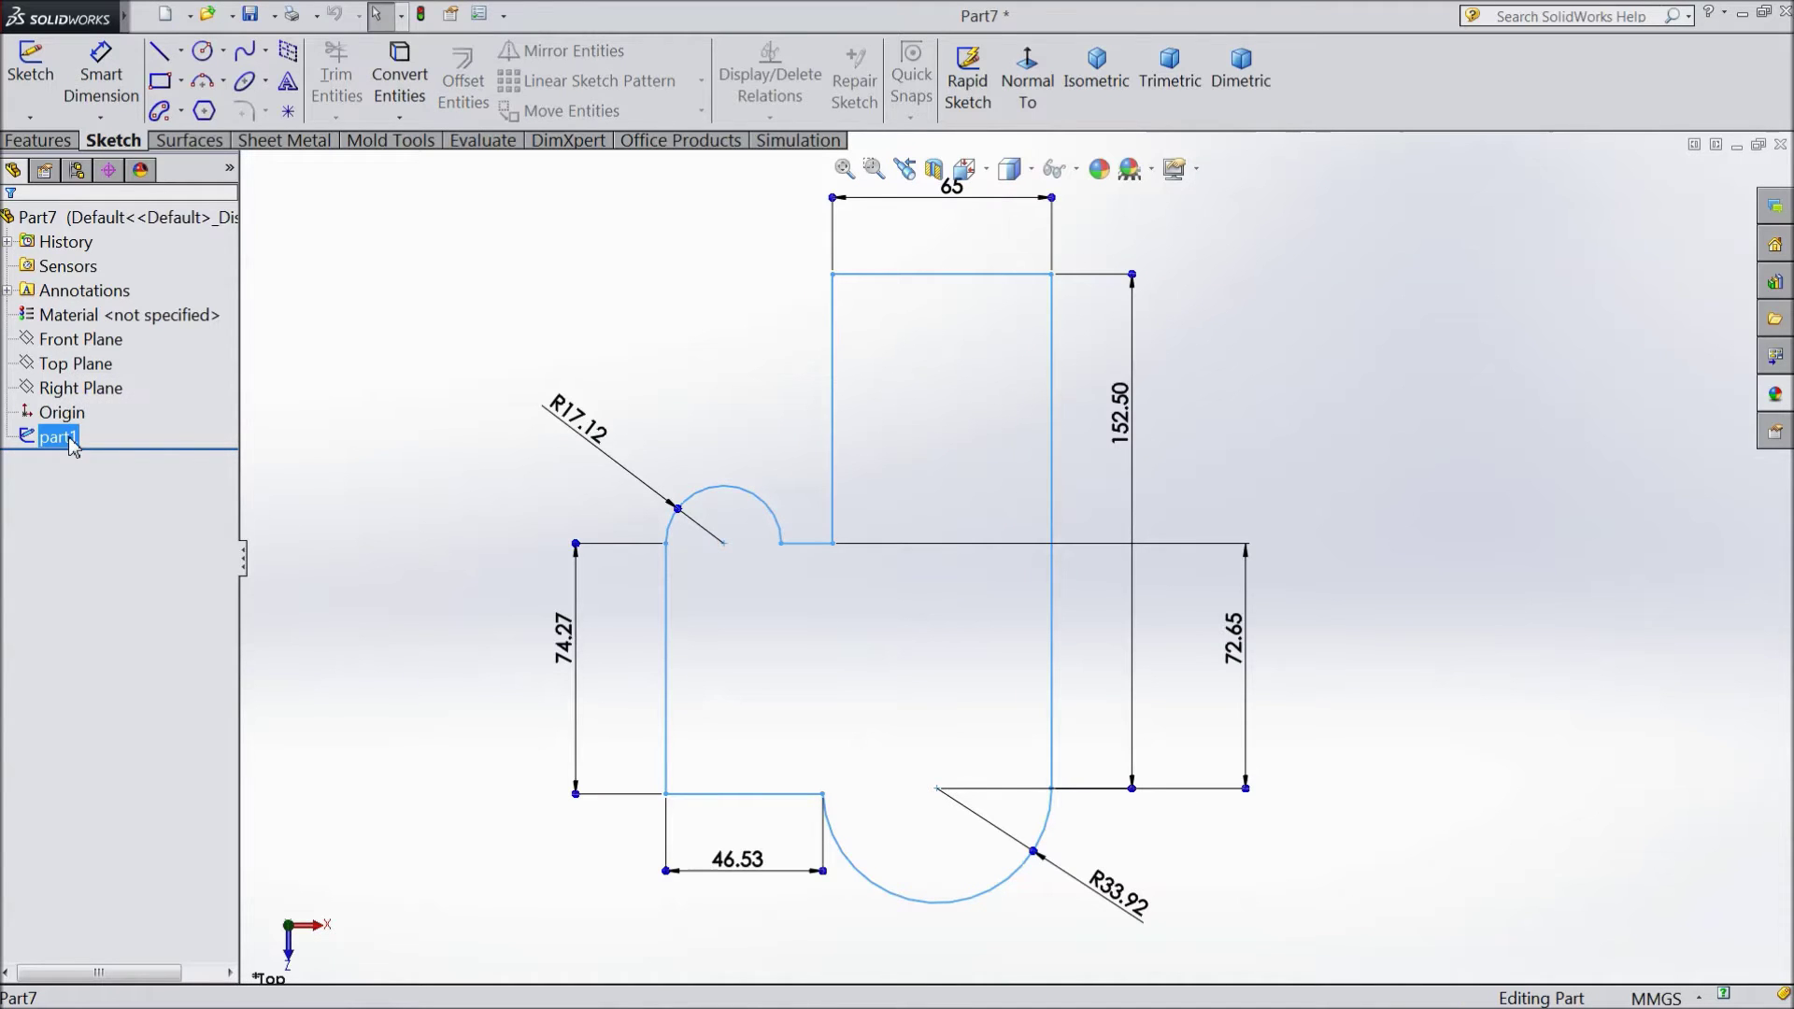
click(383, 454)
click(65, 439)
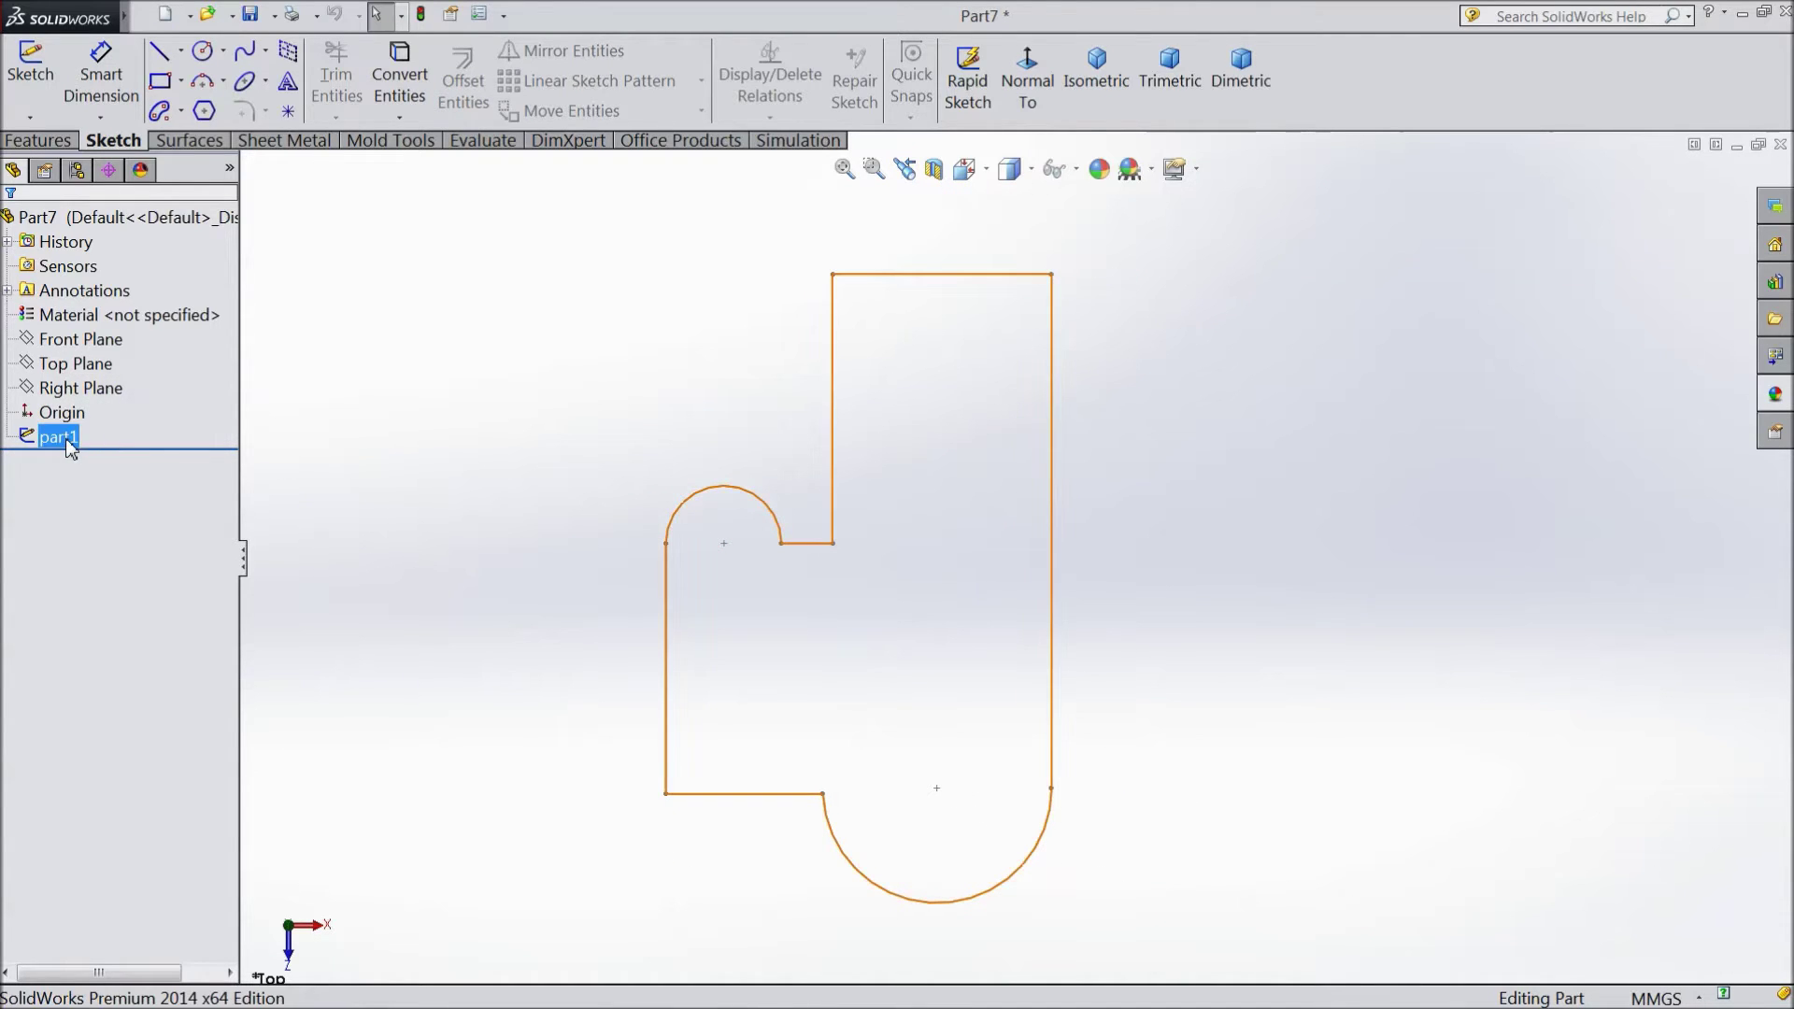
click(392, 432)
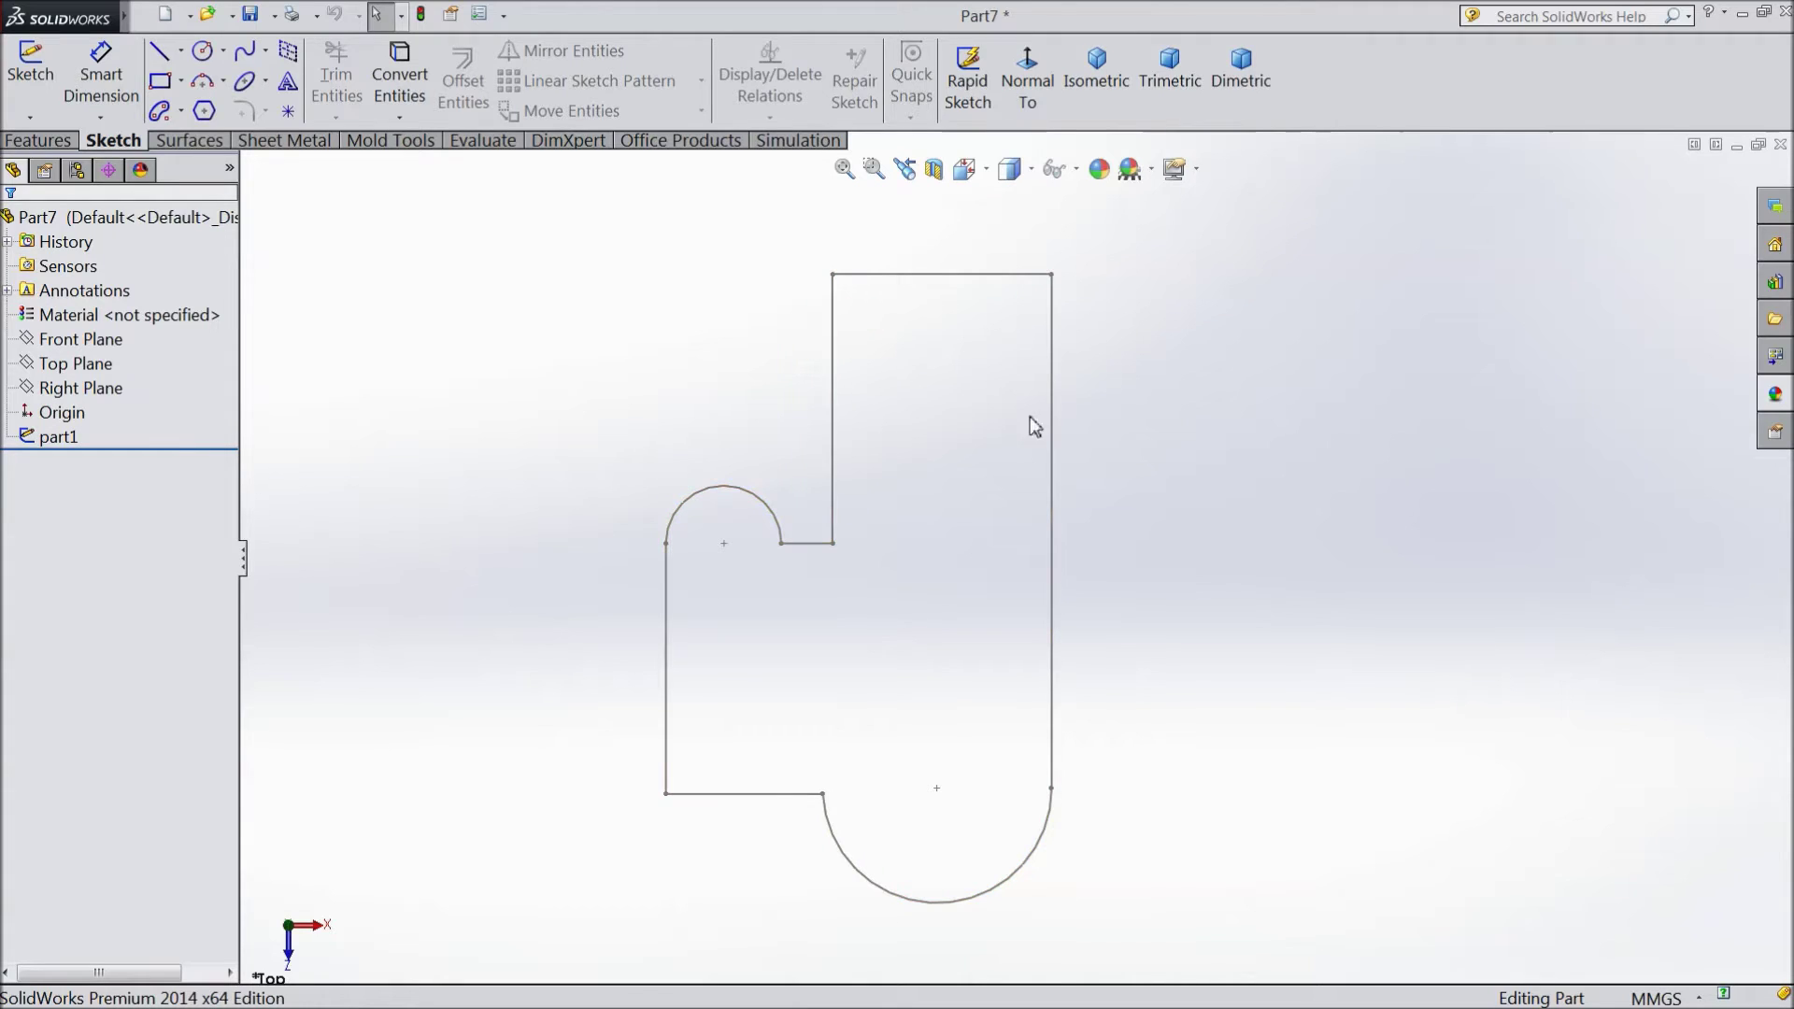
click(60, 439)
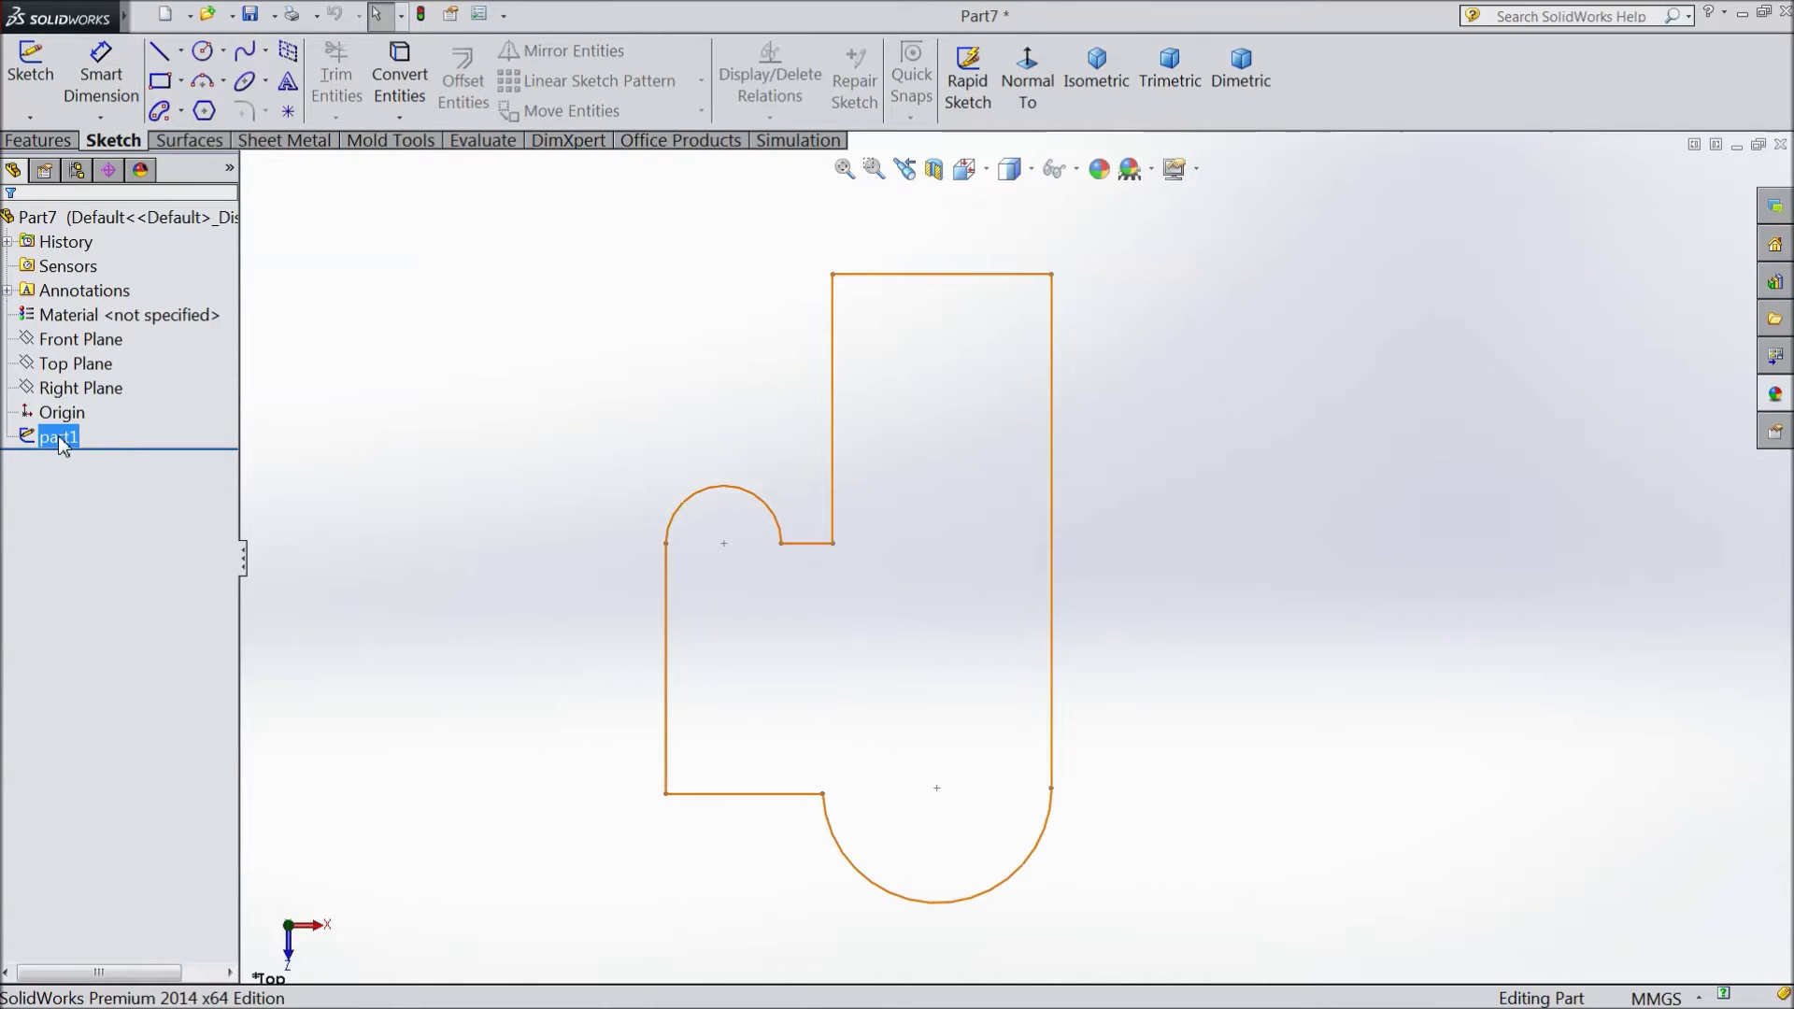
right_click(61, 443)
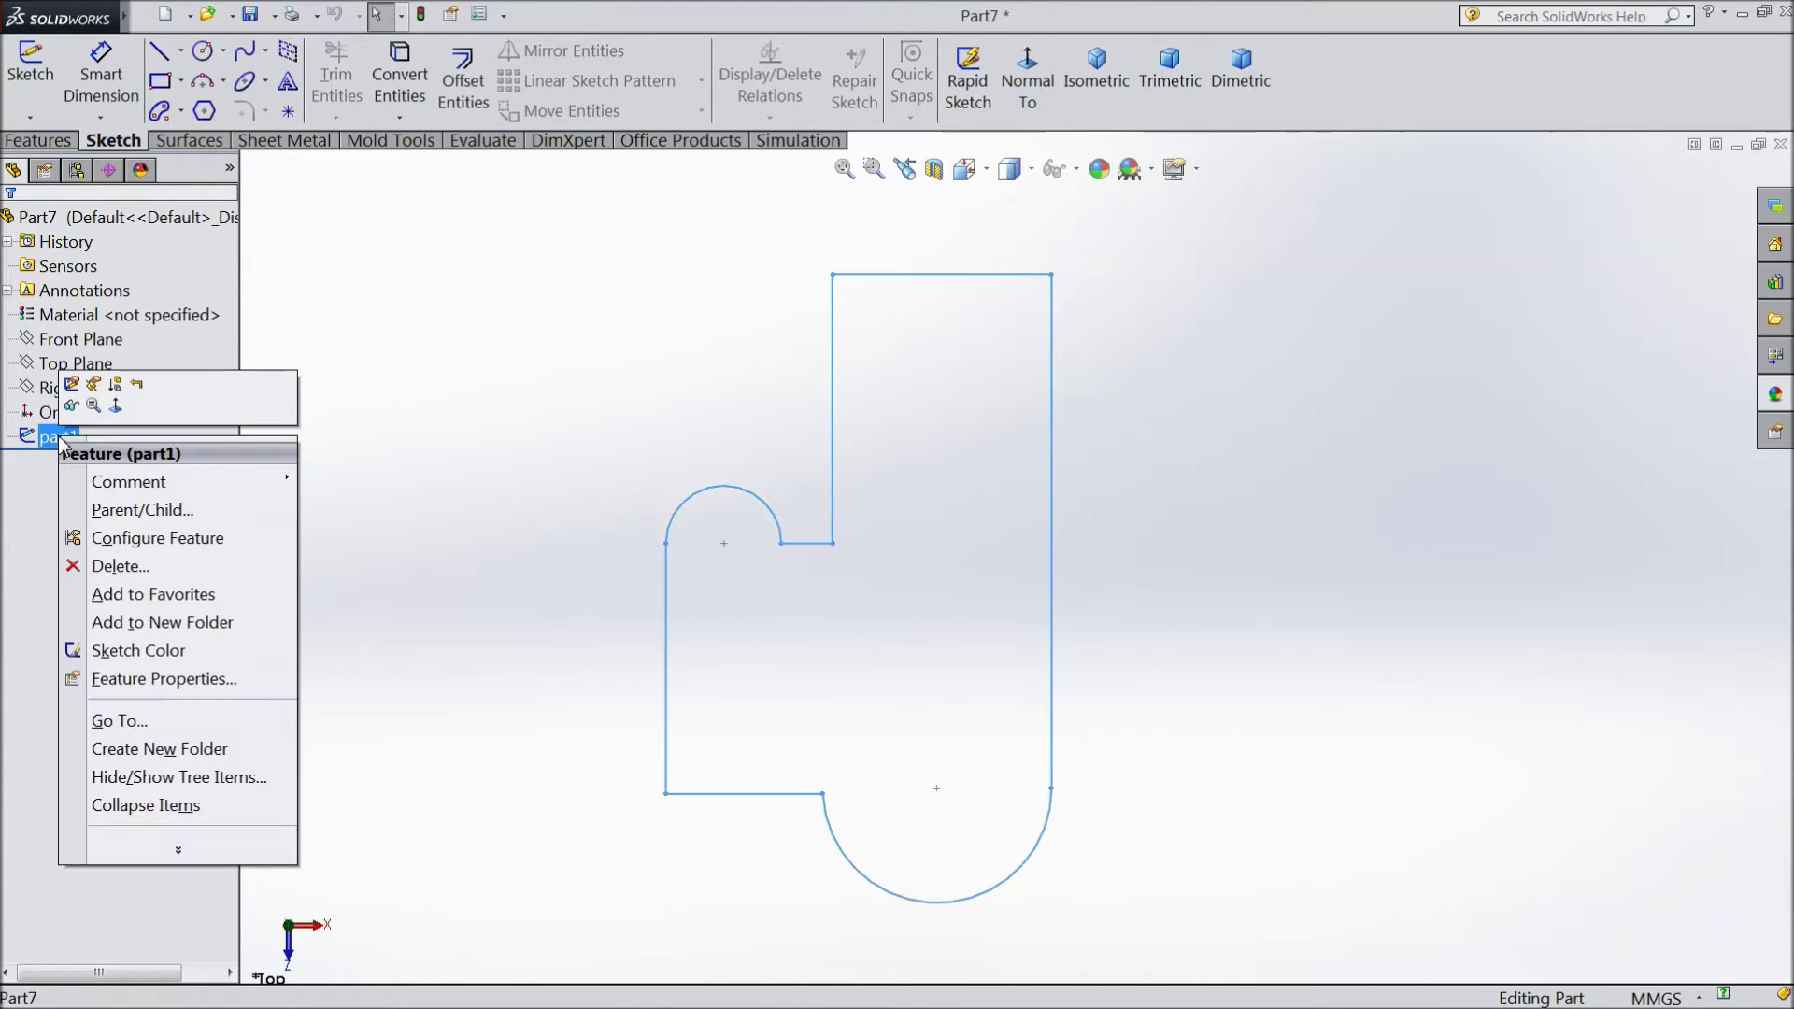
Edit part1, change the small arc radius from R17.12 to 20 mm, and exit the sketch
click(73, 385)
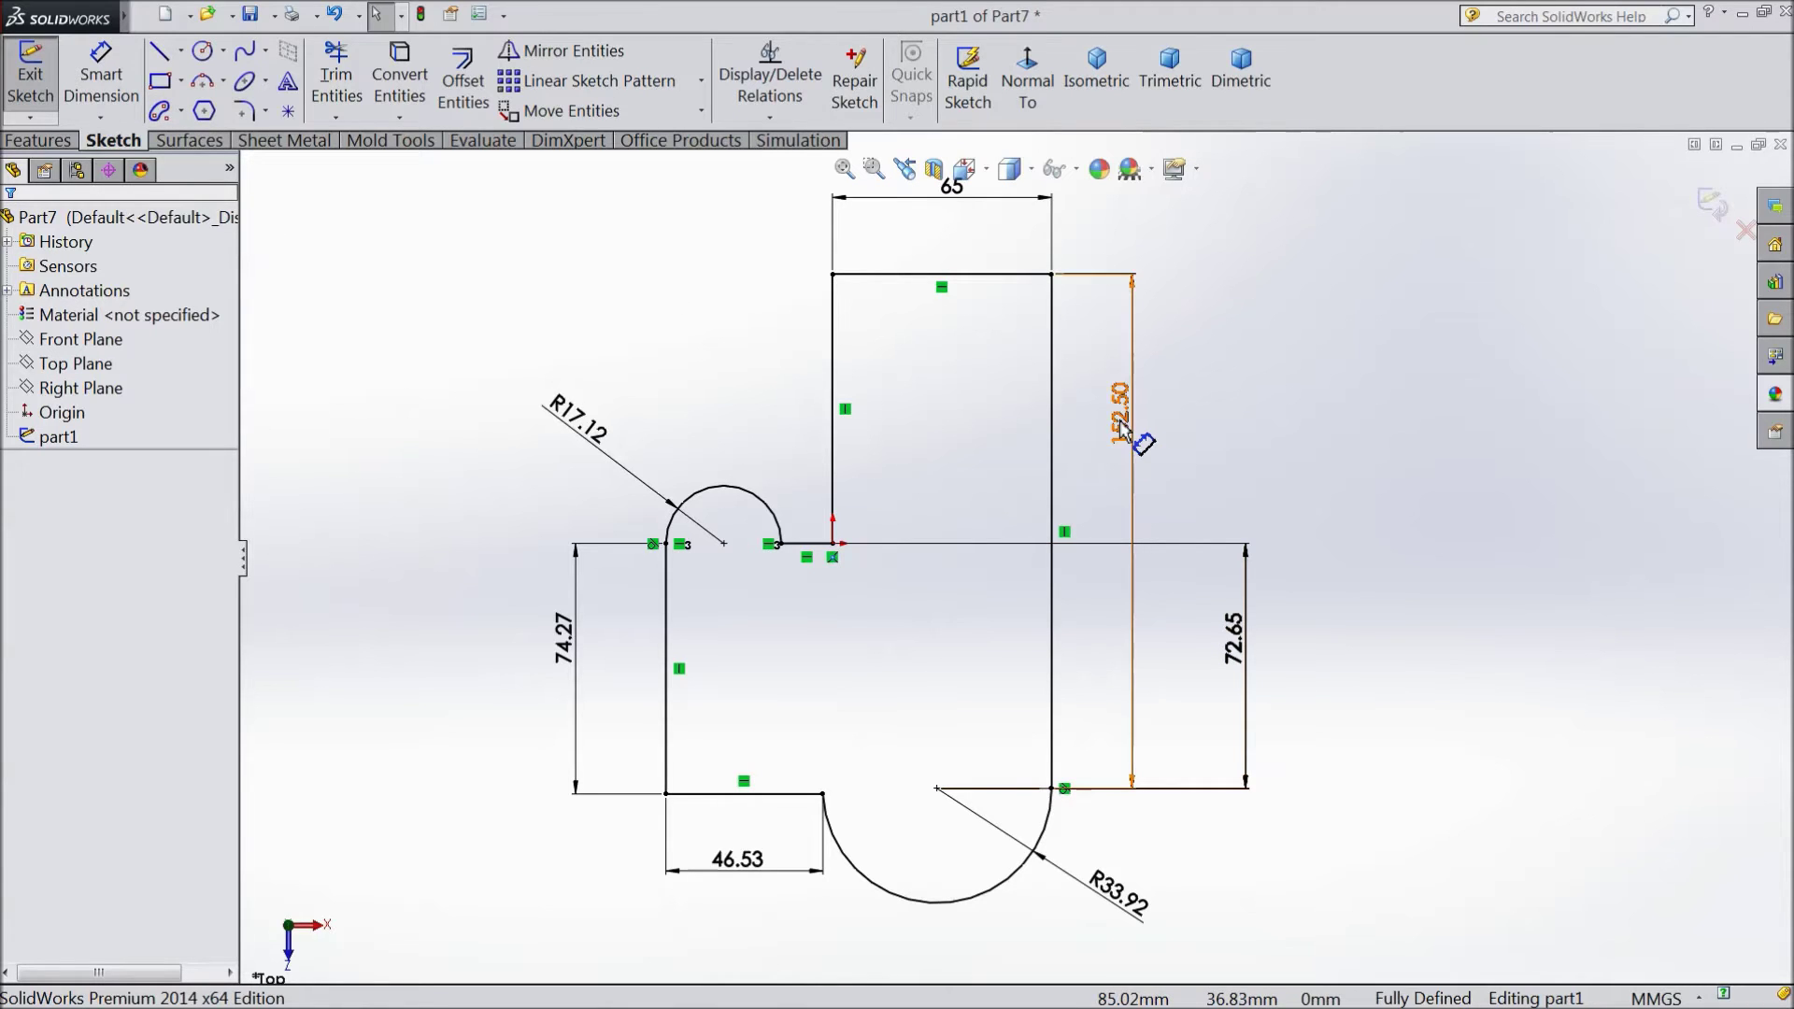
click(586, 441)
double_click(588, 426)
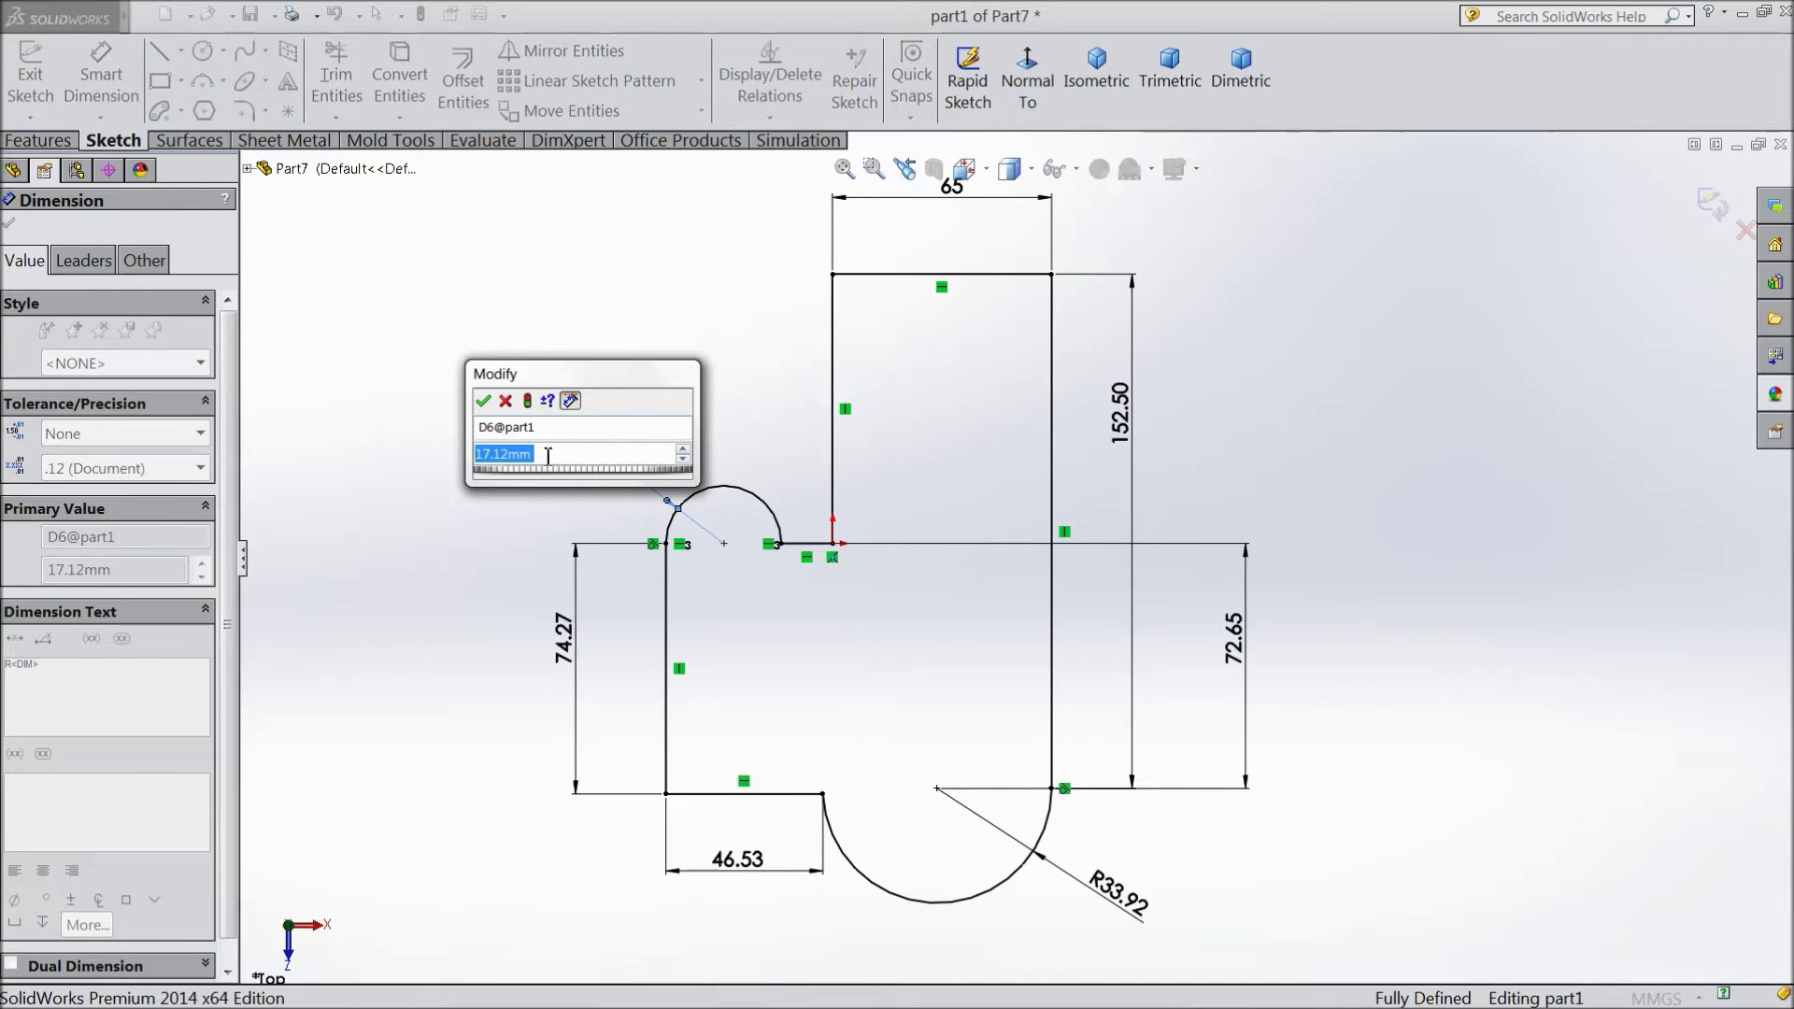
text(20)
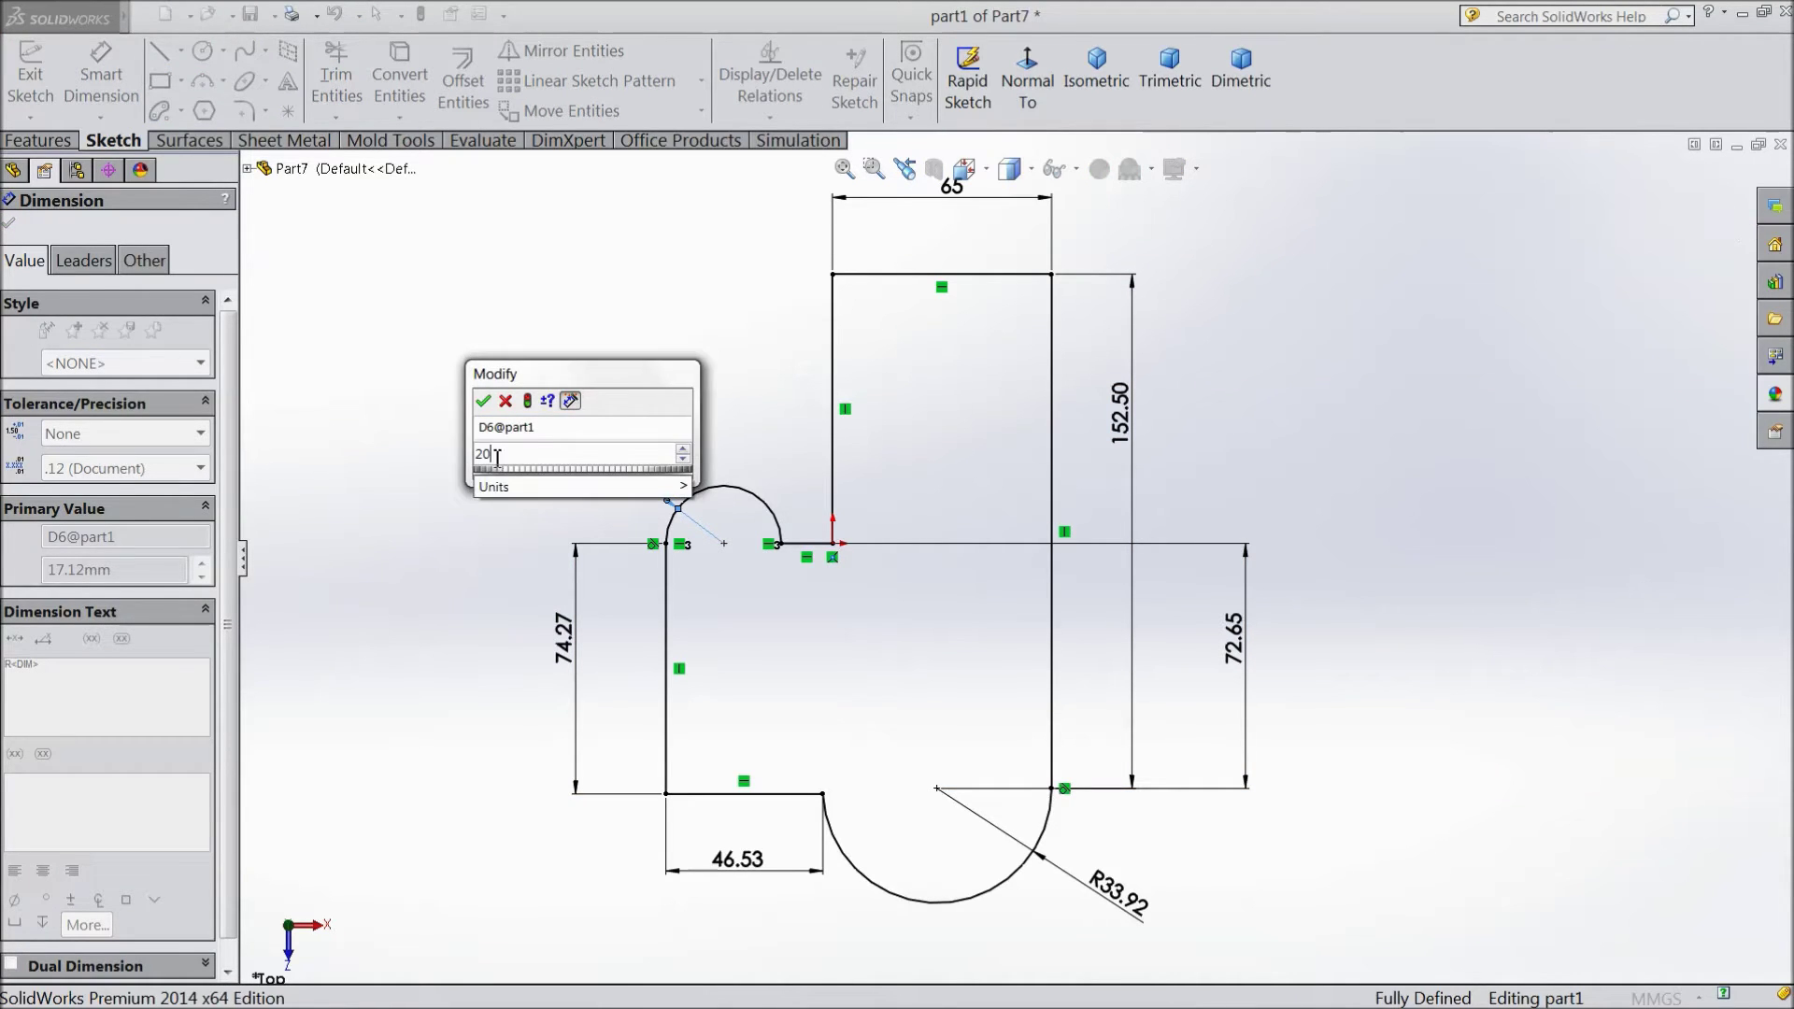
click(483, 401)
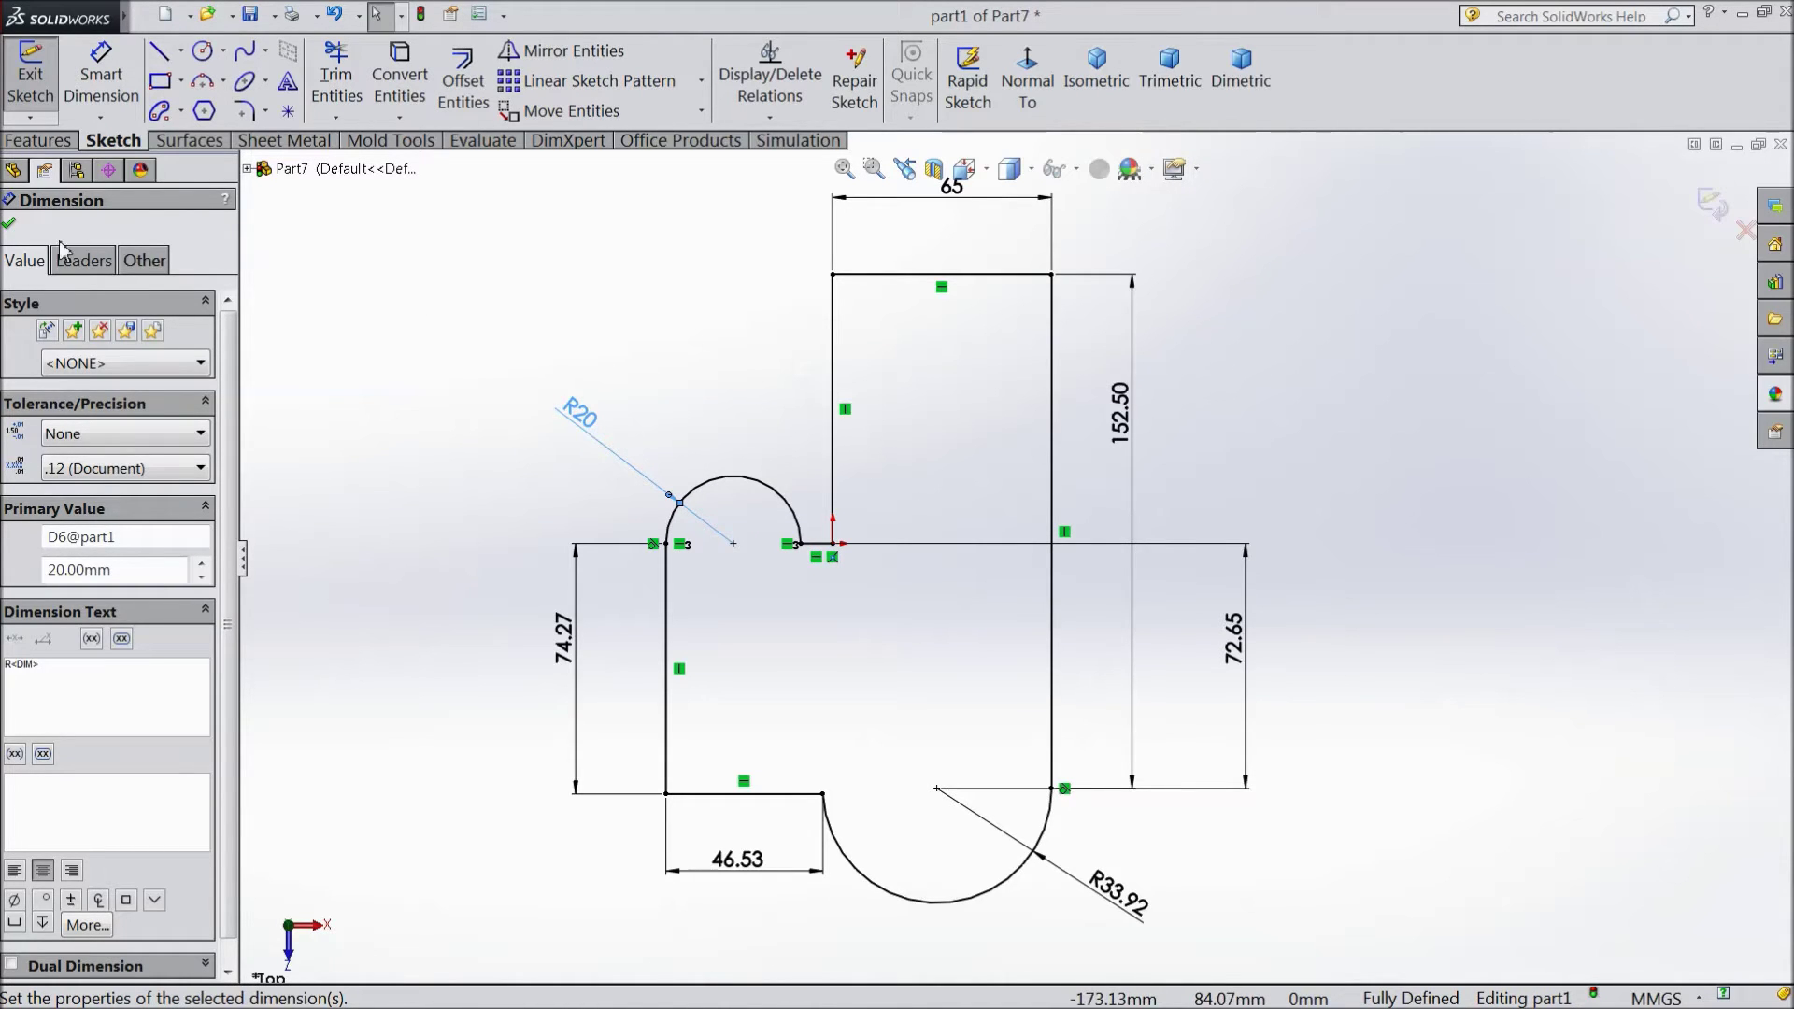
click(10, 223)
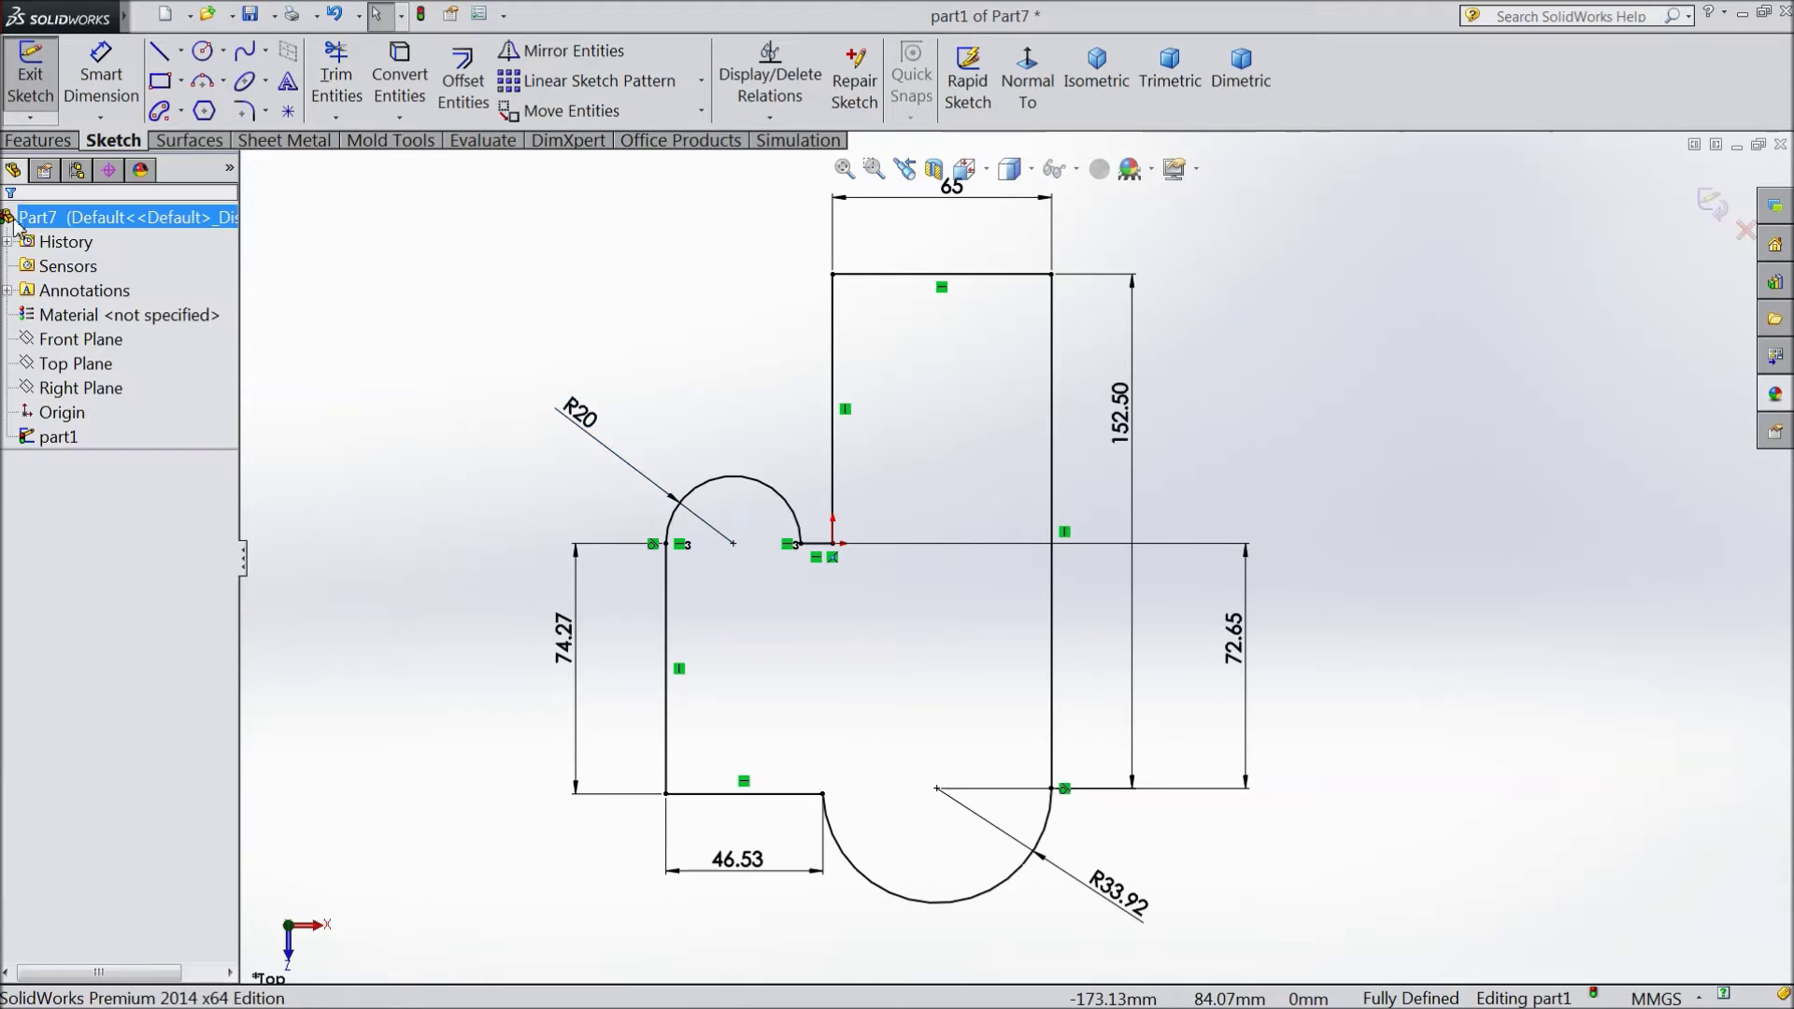
click(1712, 204)
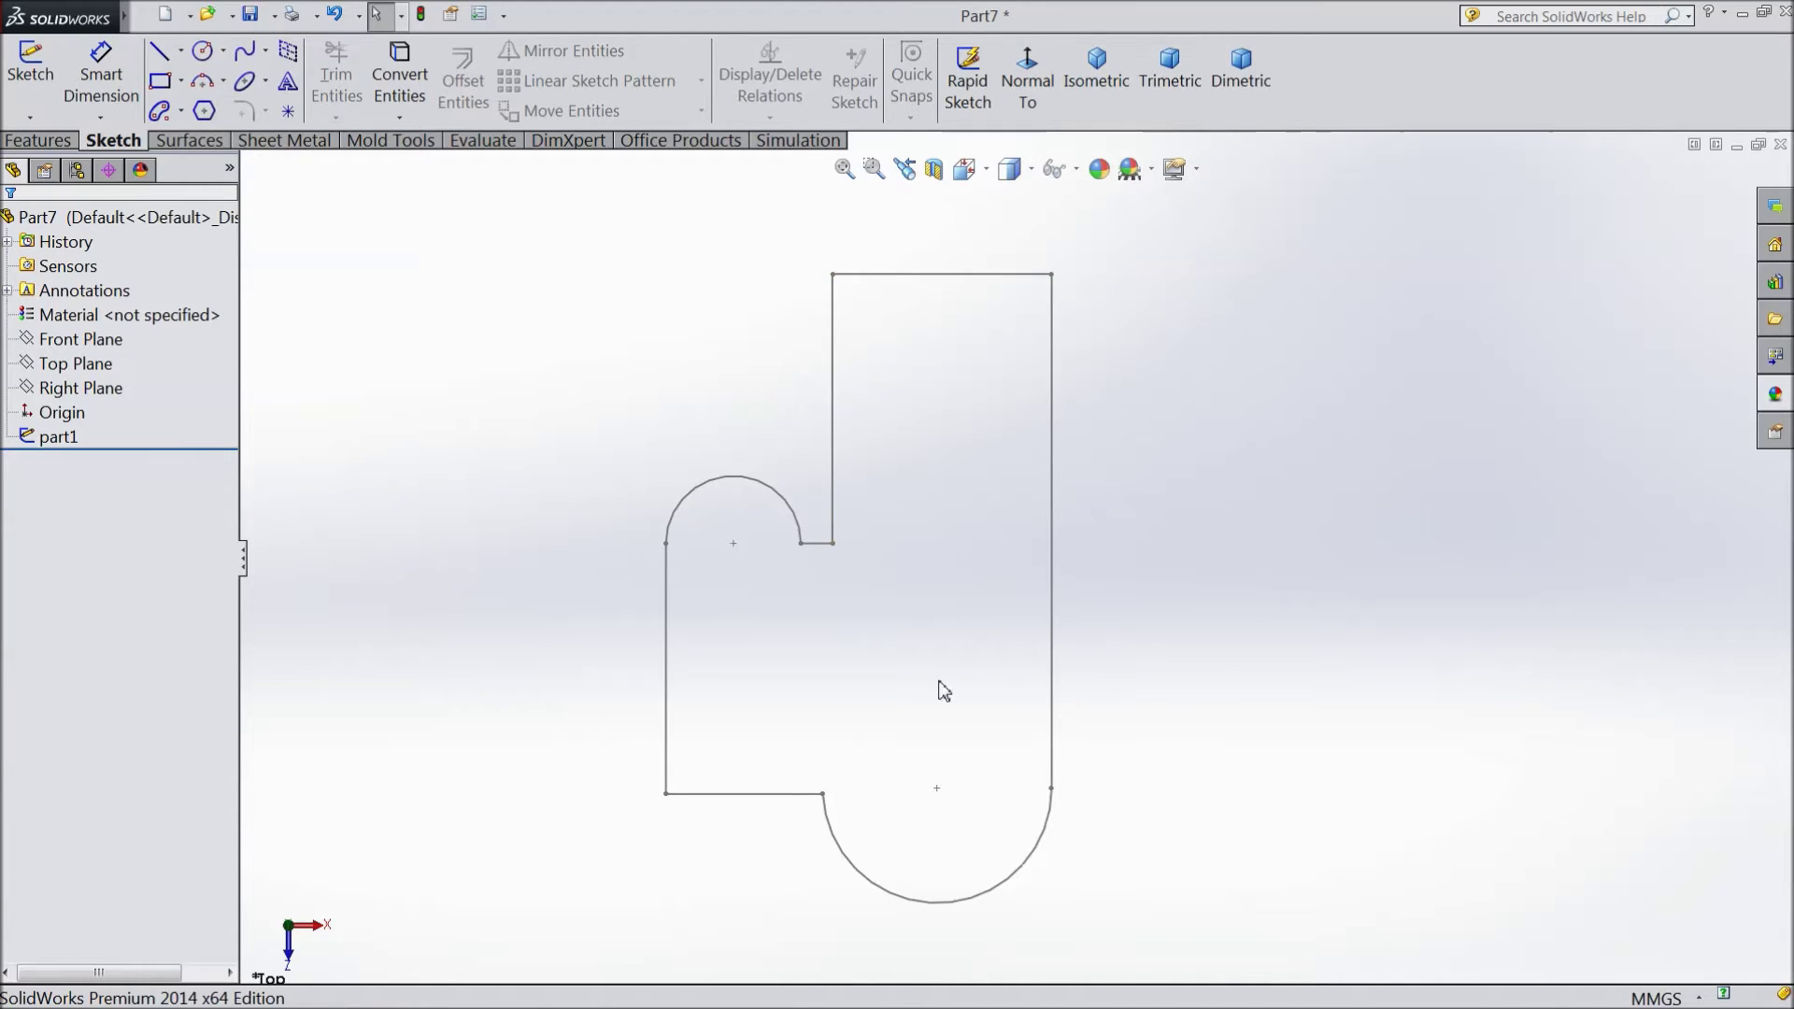
Under the Features tools, pick part1 as the profile and start an extrusion
click(38, 140)
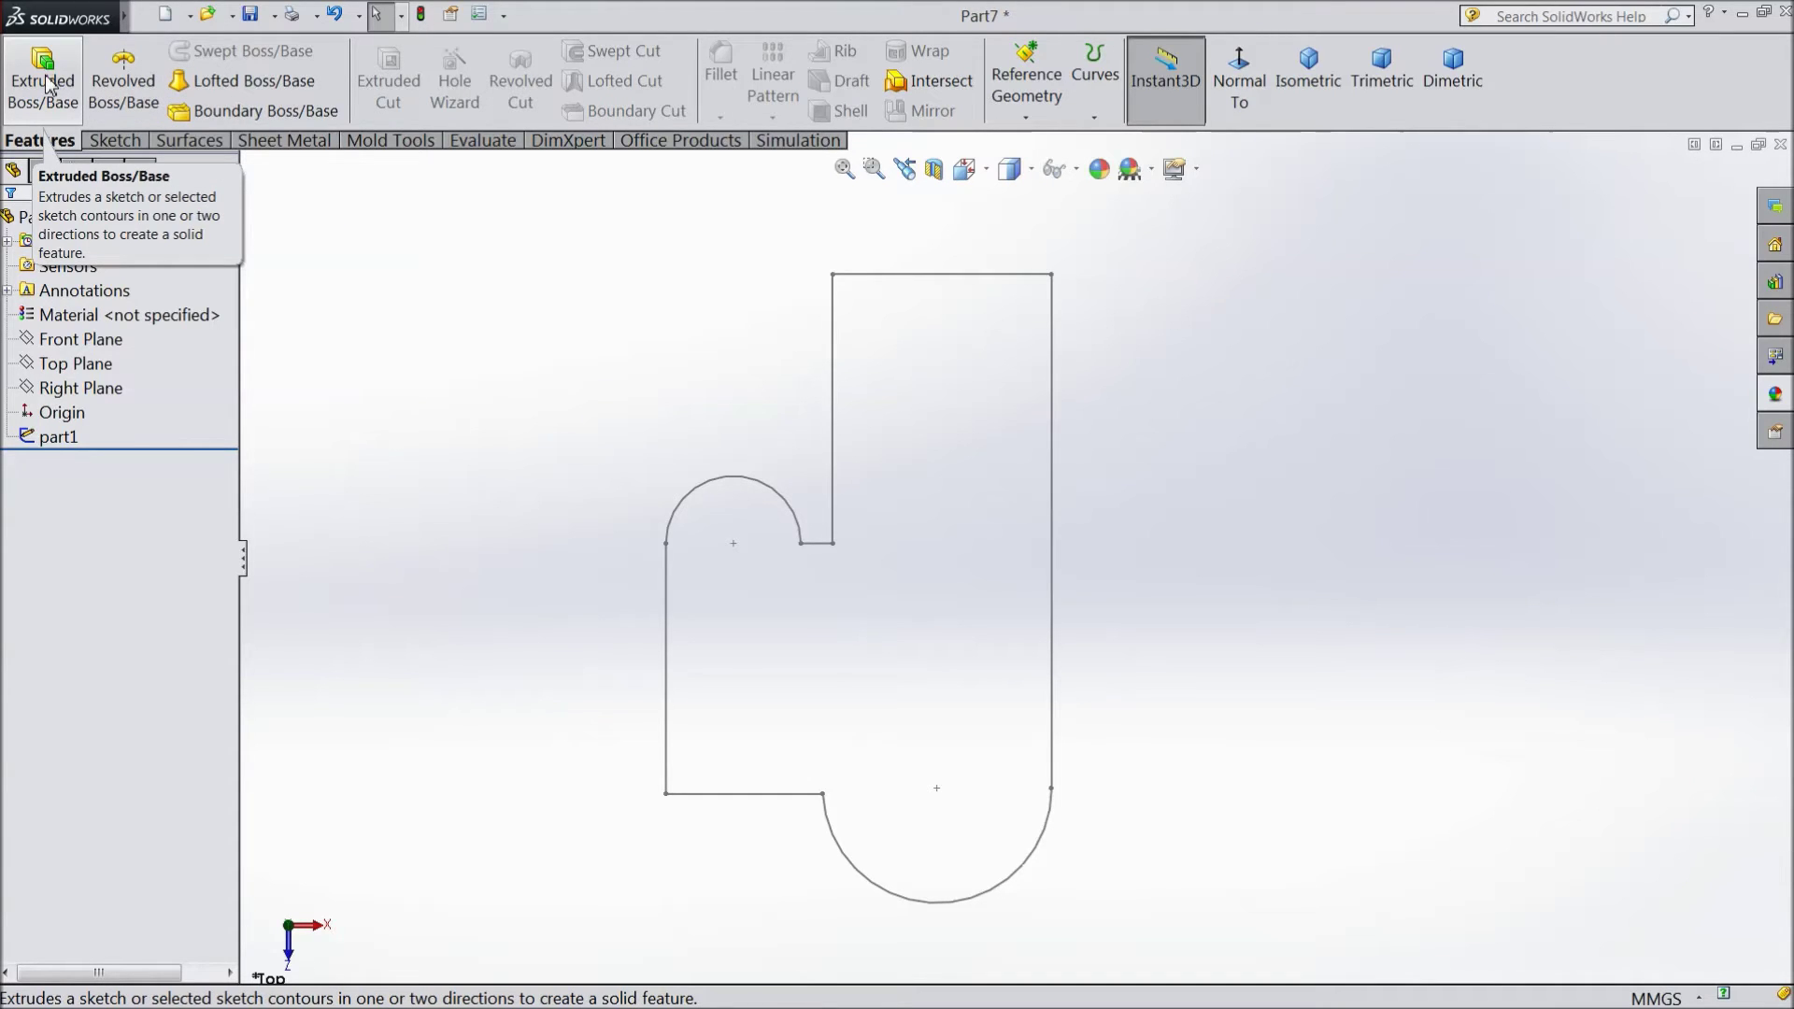
click(58, 435)
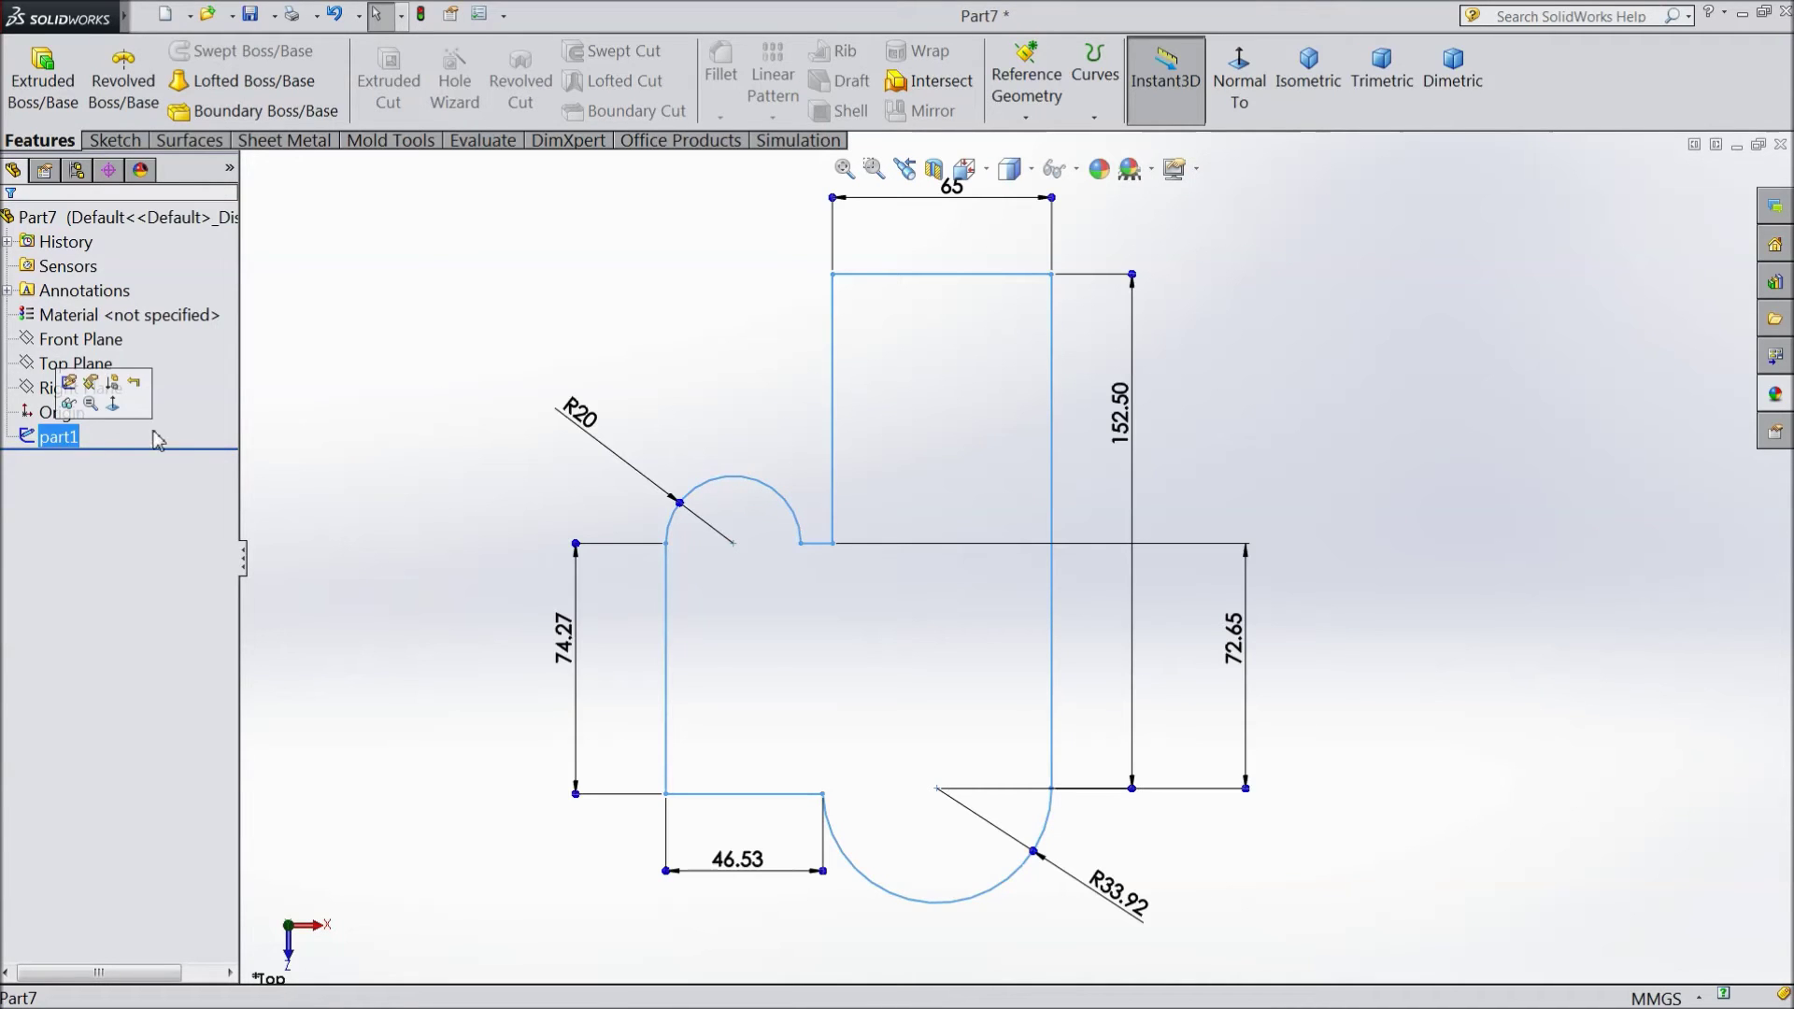
click(52, 103)
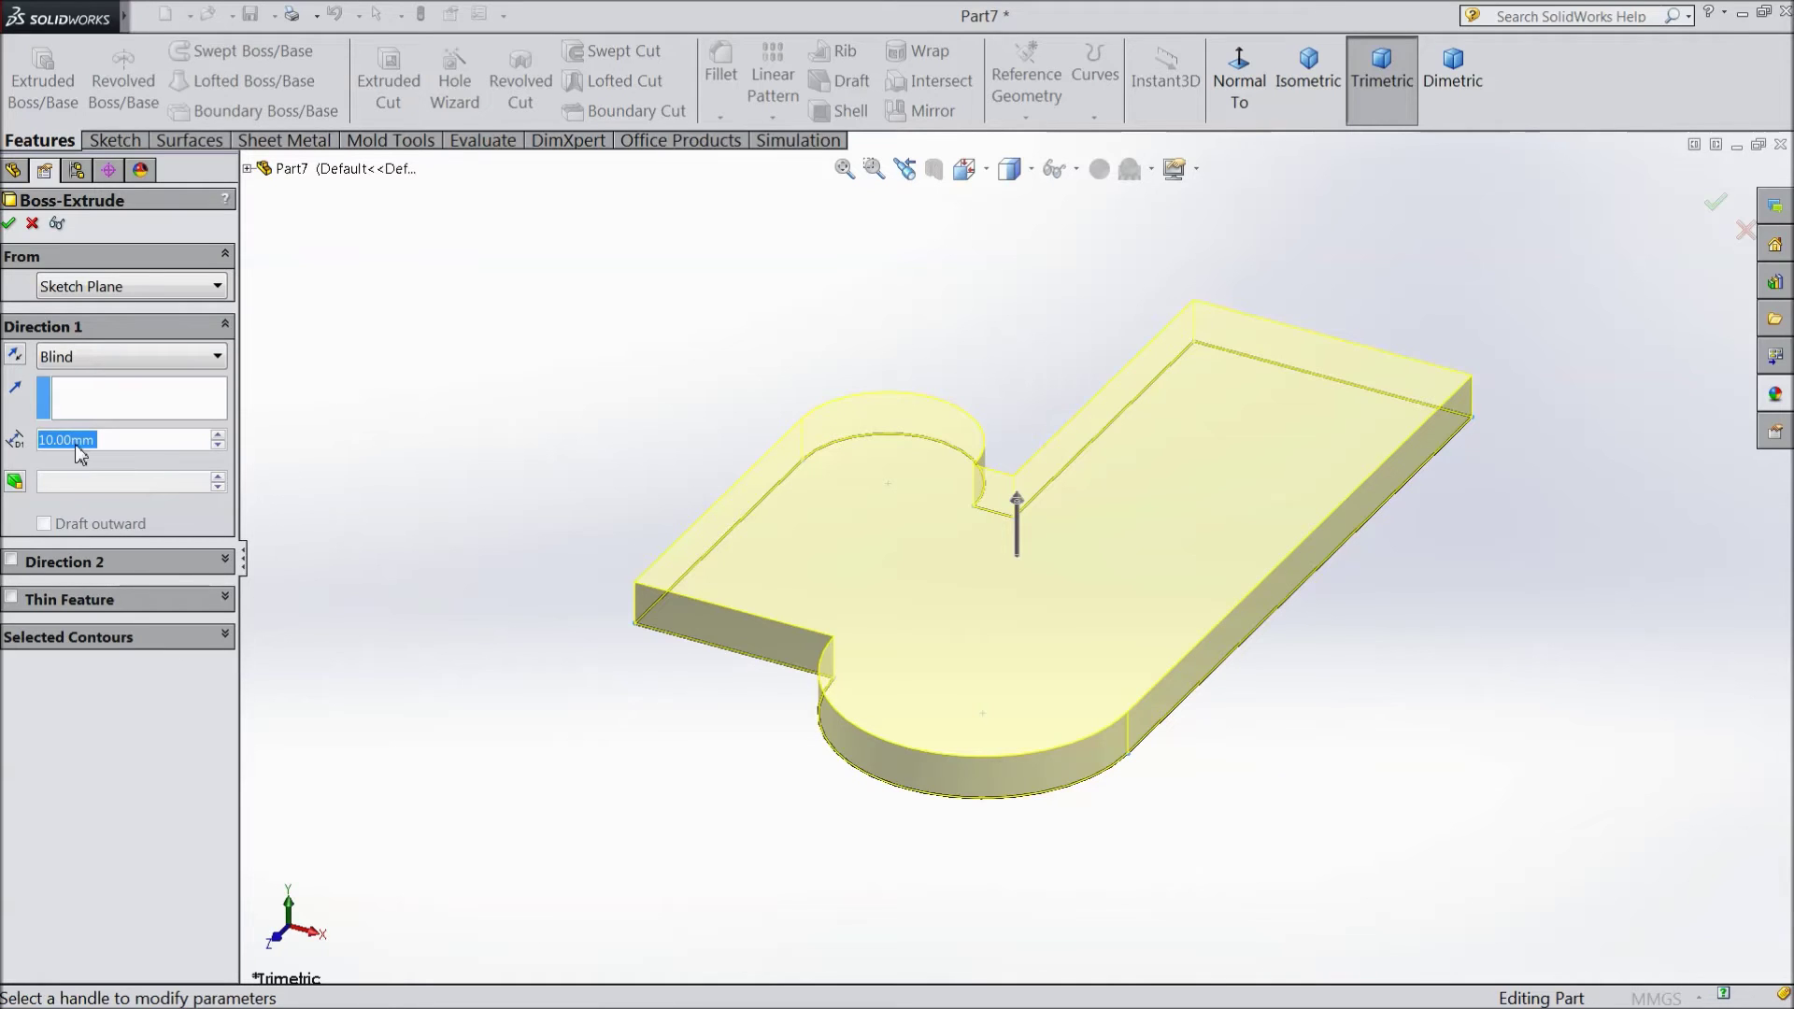
Set the Boss-Extrude Direction 1 depth to 20 mm and enable a second direction
mouse_move(1034, 513)
mouse_down()
mouse_move(1041, 401)
mouse_move(1037, 505)
mouse_move(1034, 412)
mouse_move(1019, 411)
mouse_move(1020, 447)
mouse_move(1047, 370)
mouse_move(1028, 416)
mouse_up()
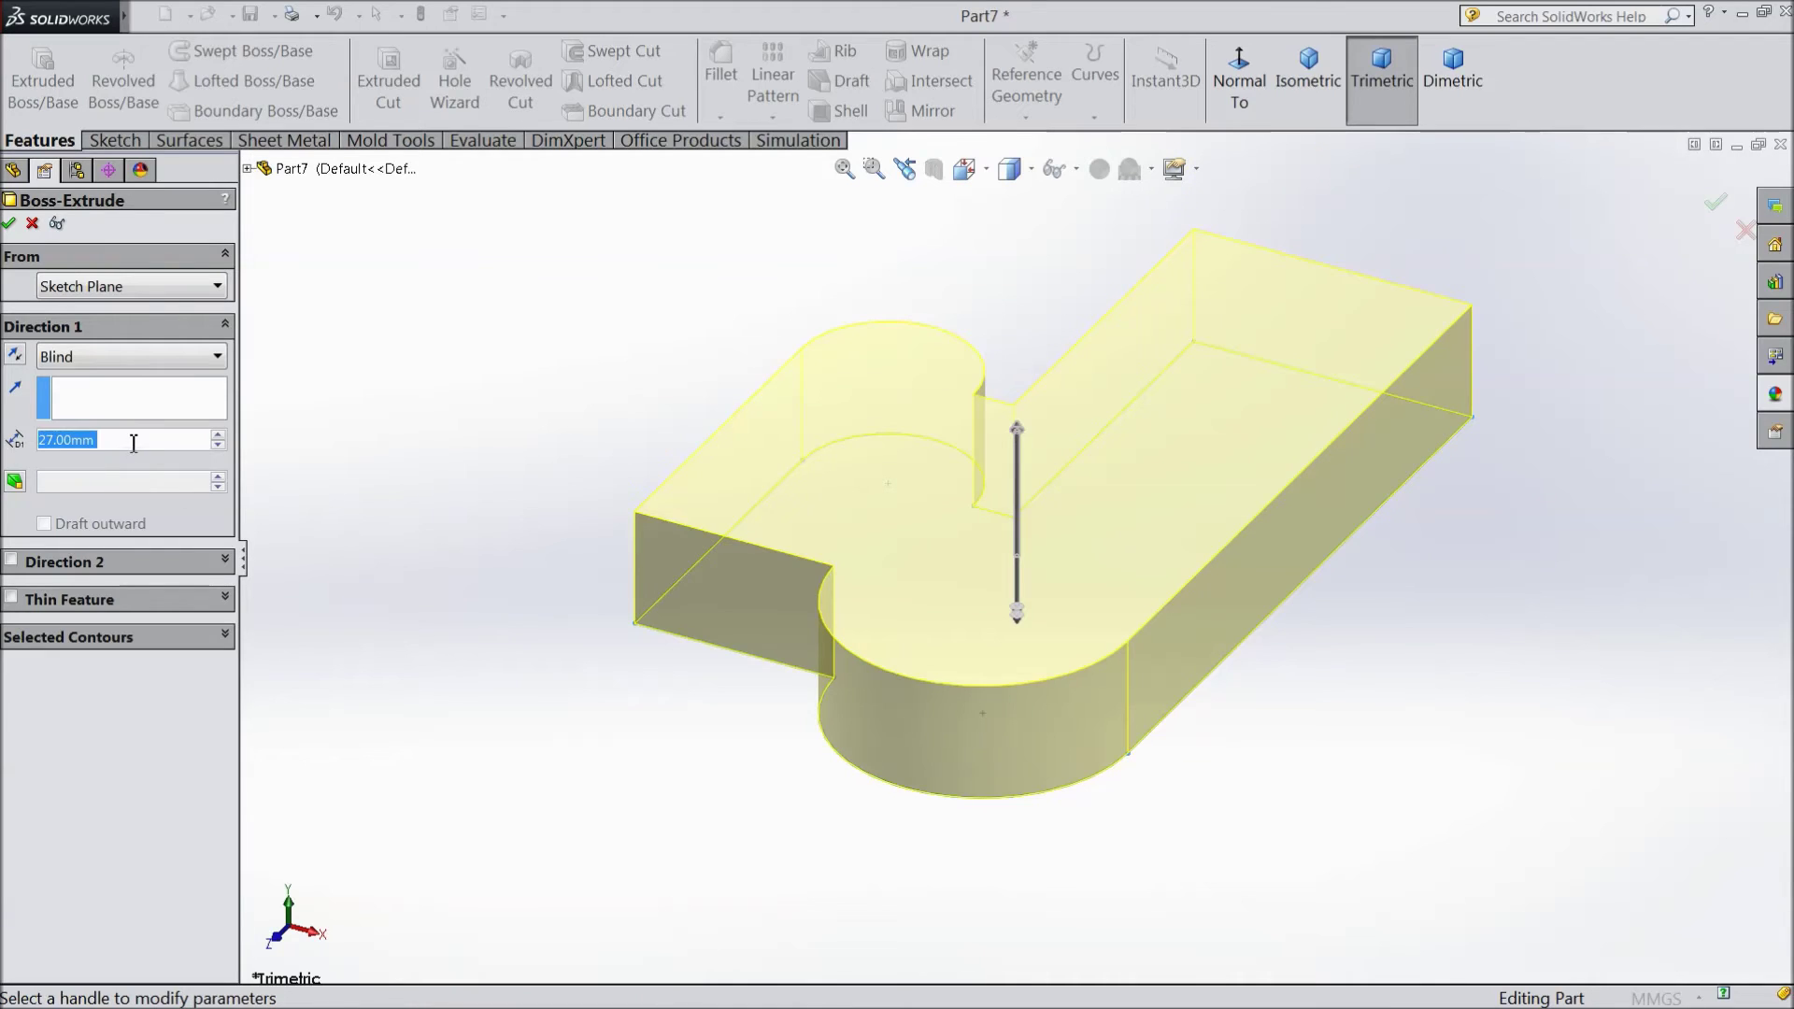
text(20)
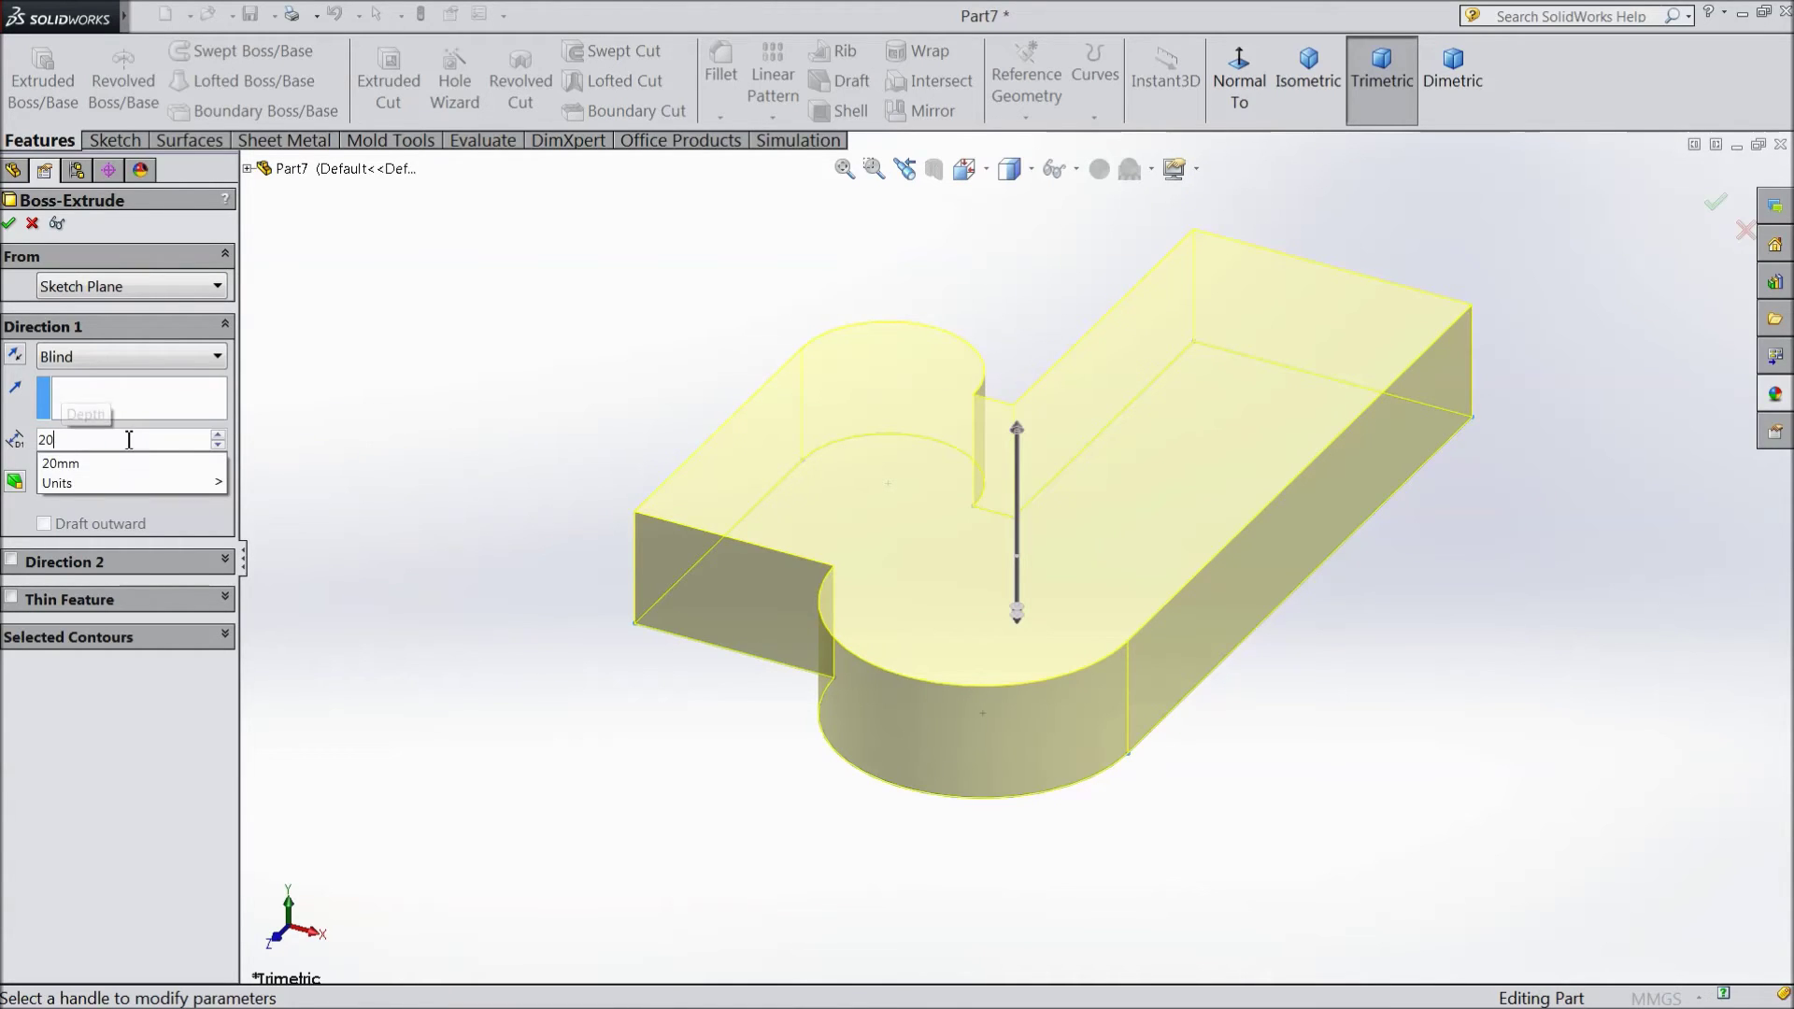
key(Return)
click(218, 436)
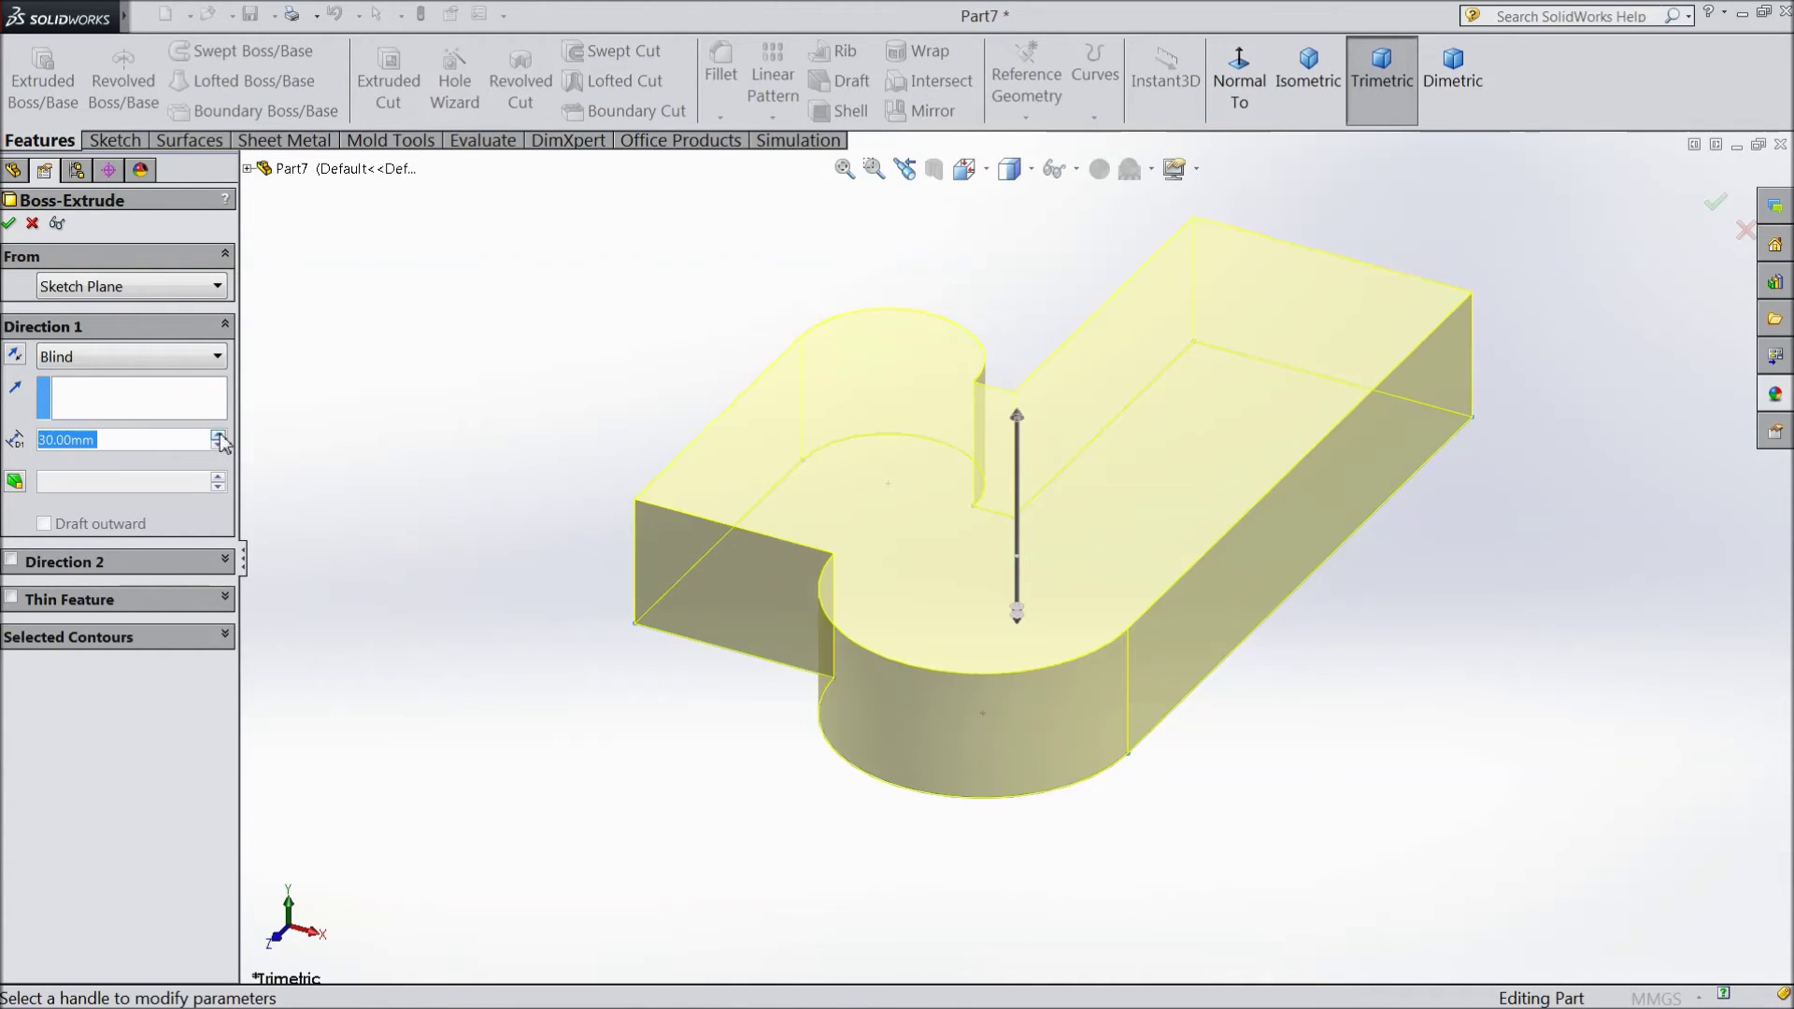
click(217, 435)
click(218, 448)
click(218, 448)
click(11, 564)
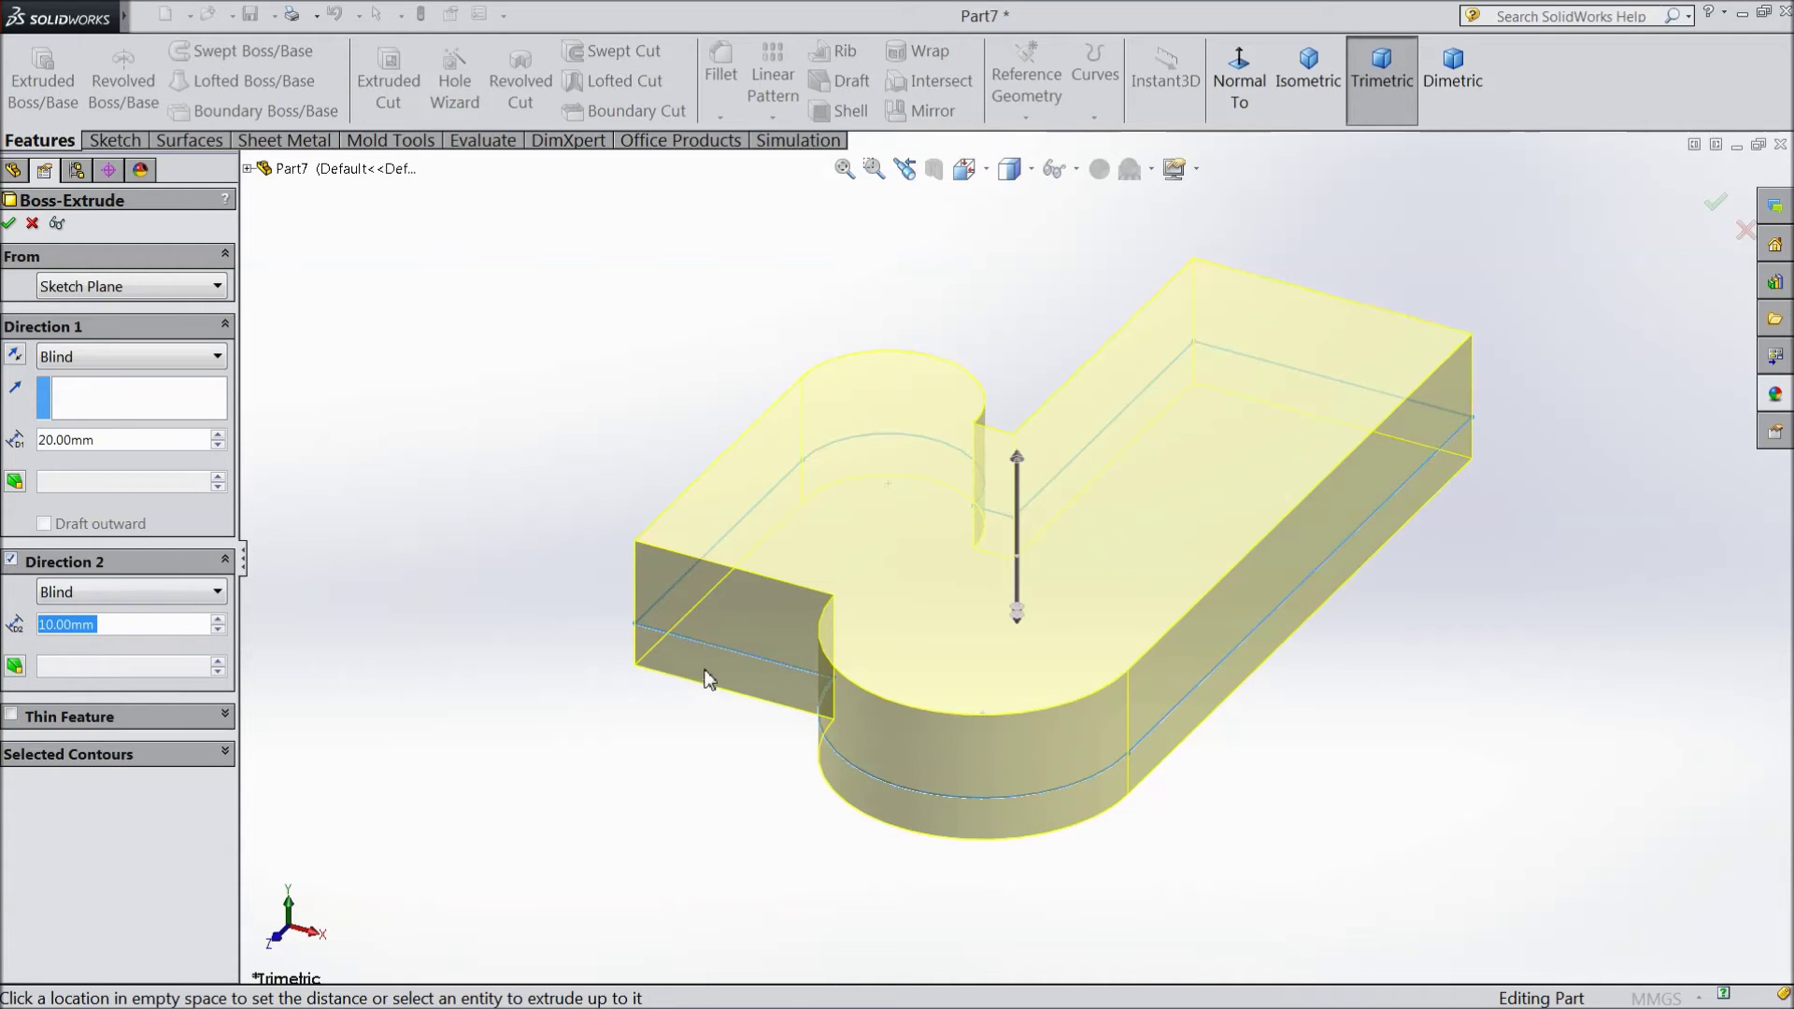
click(220, 630)
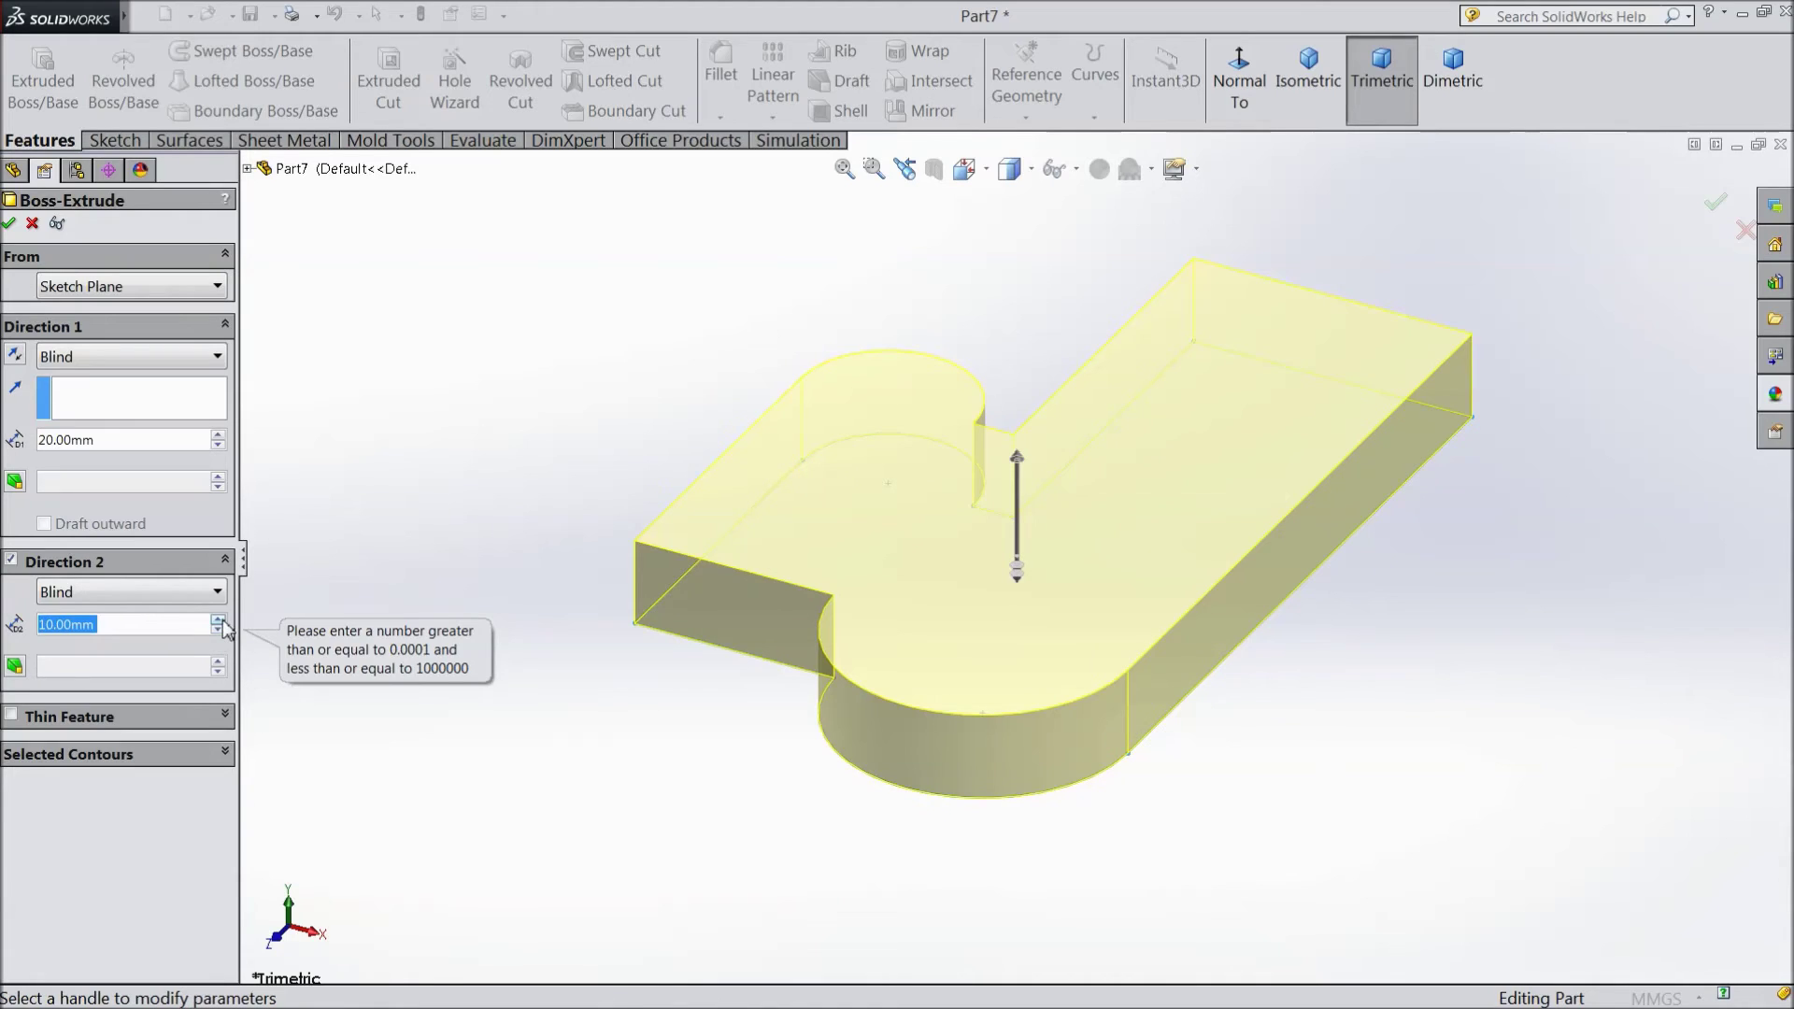
click(217, 618)
click(218, 618)
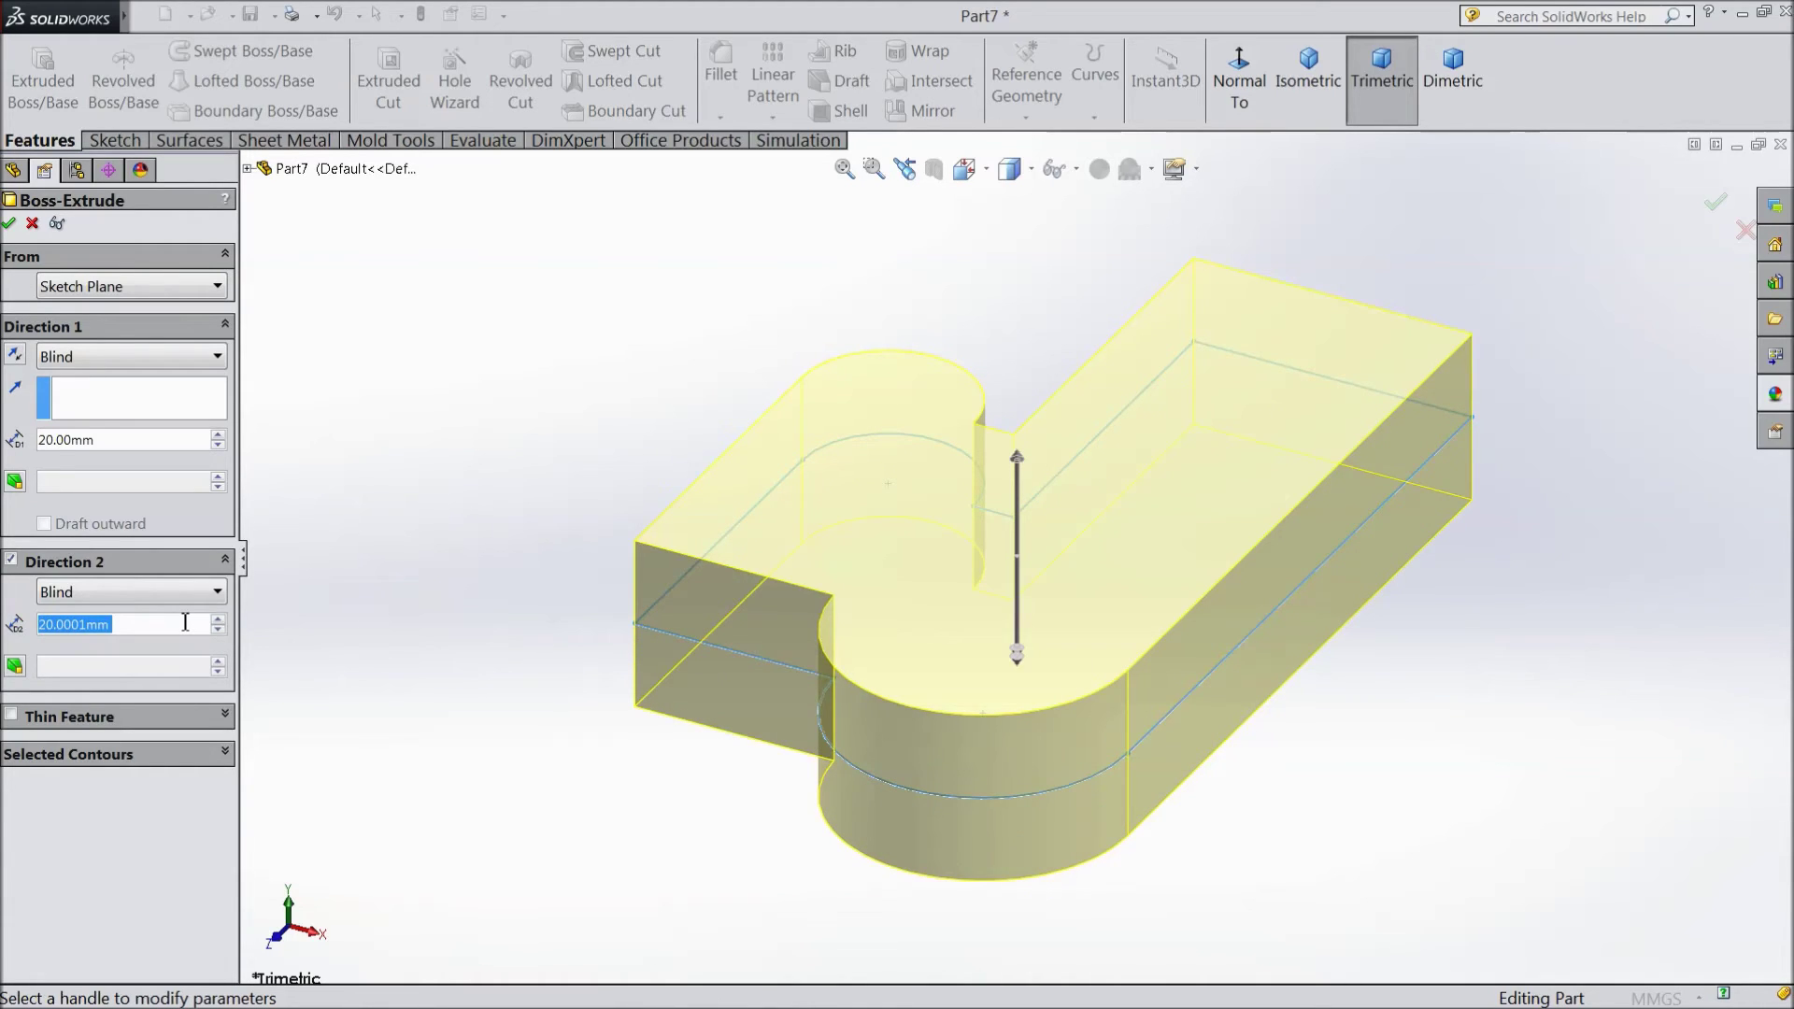
text(30)
key(Return)
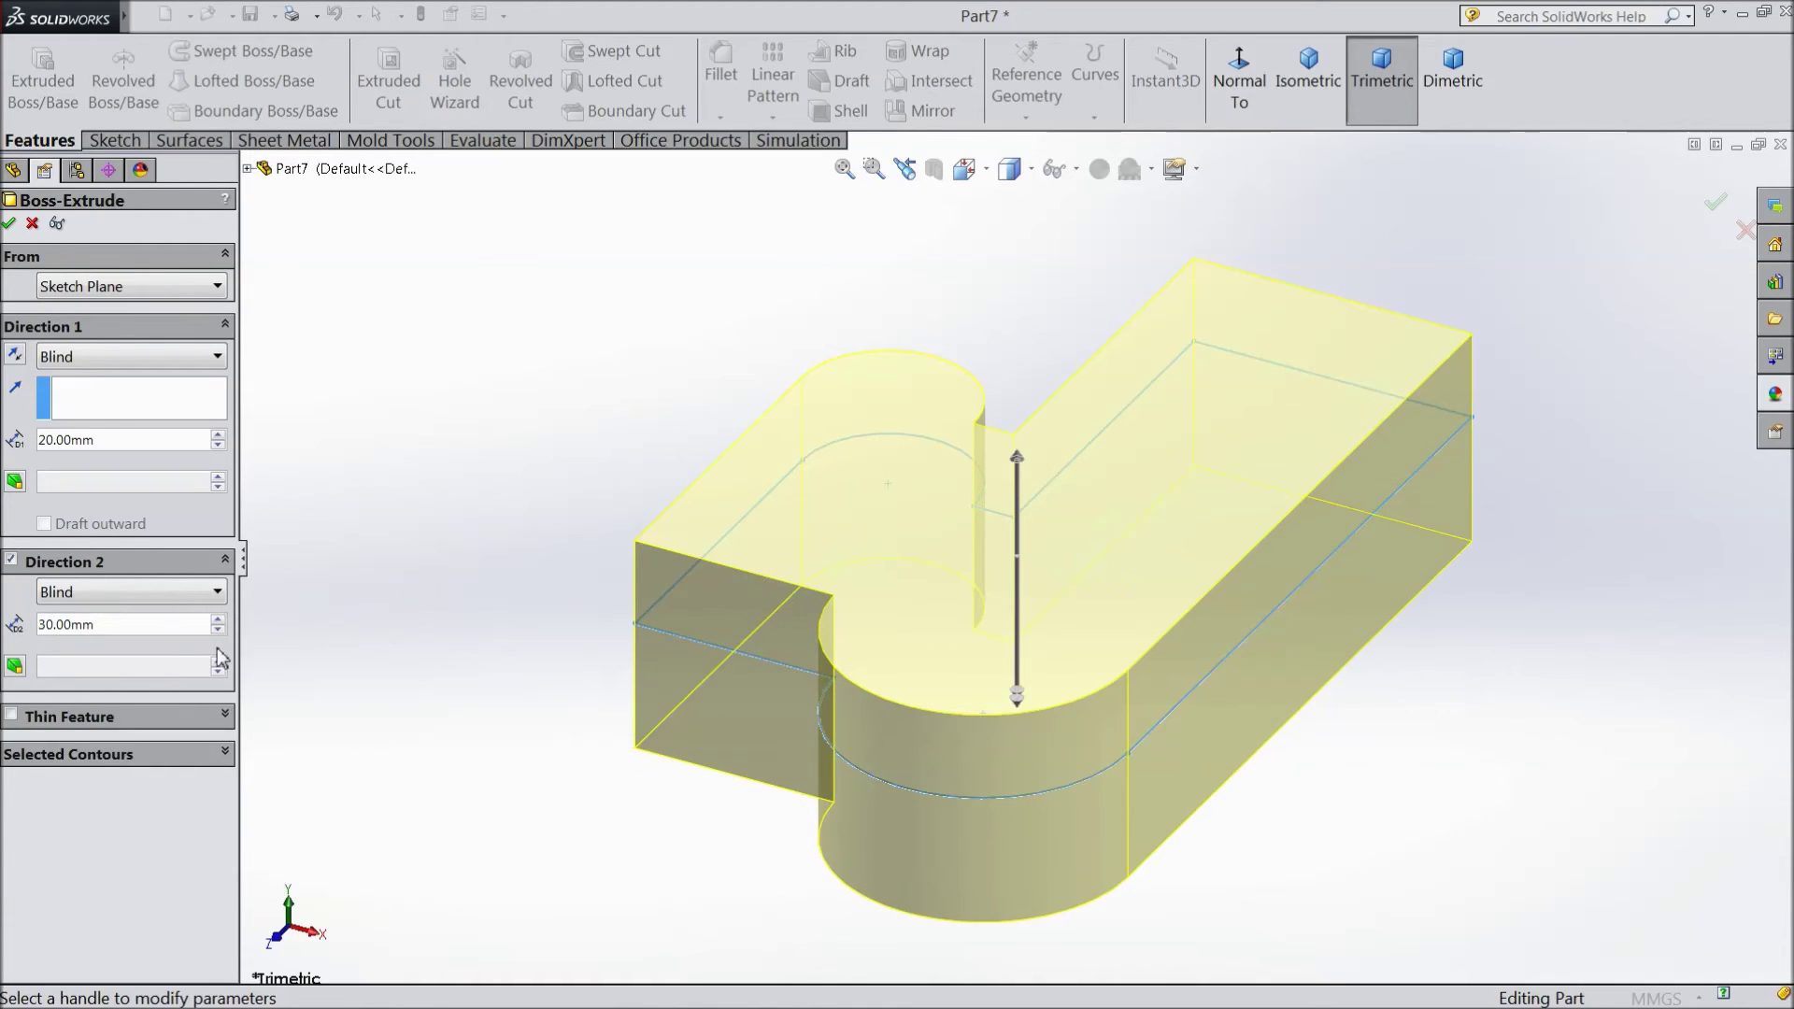
click(218, 630)
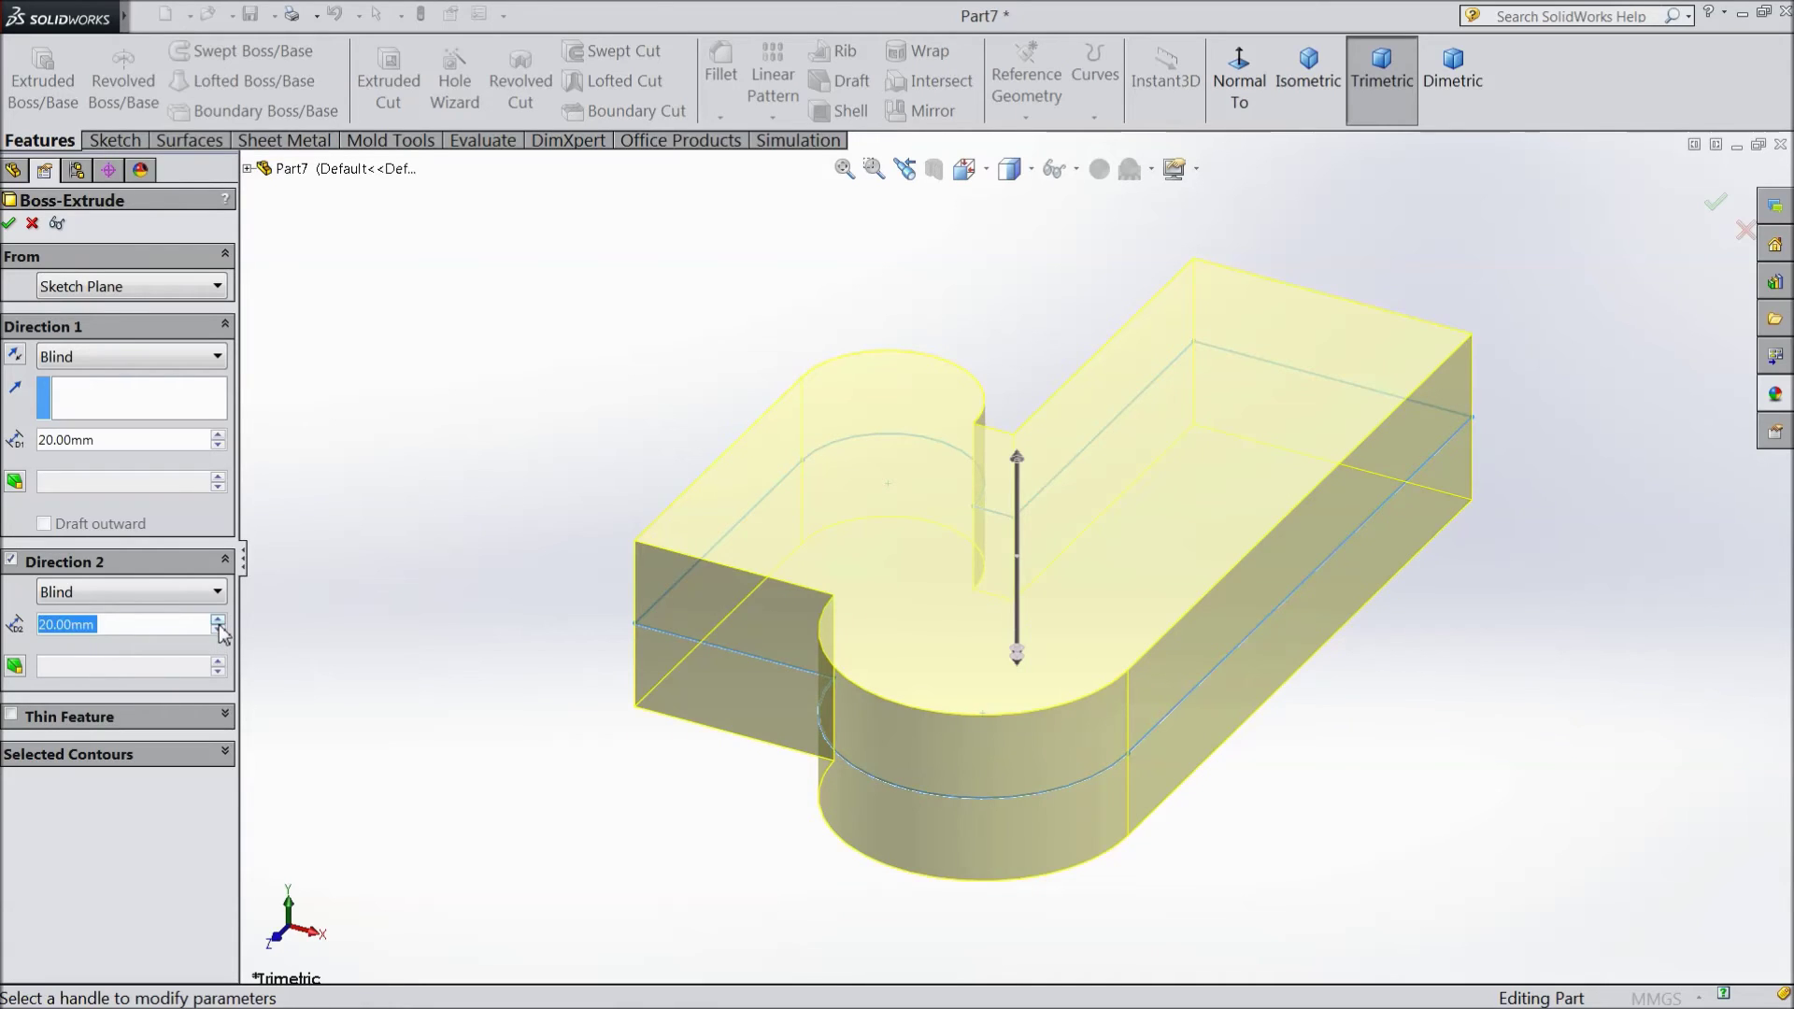
click(218, 620)
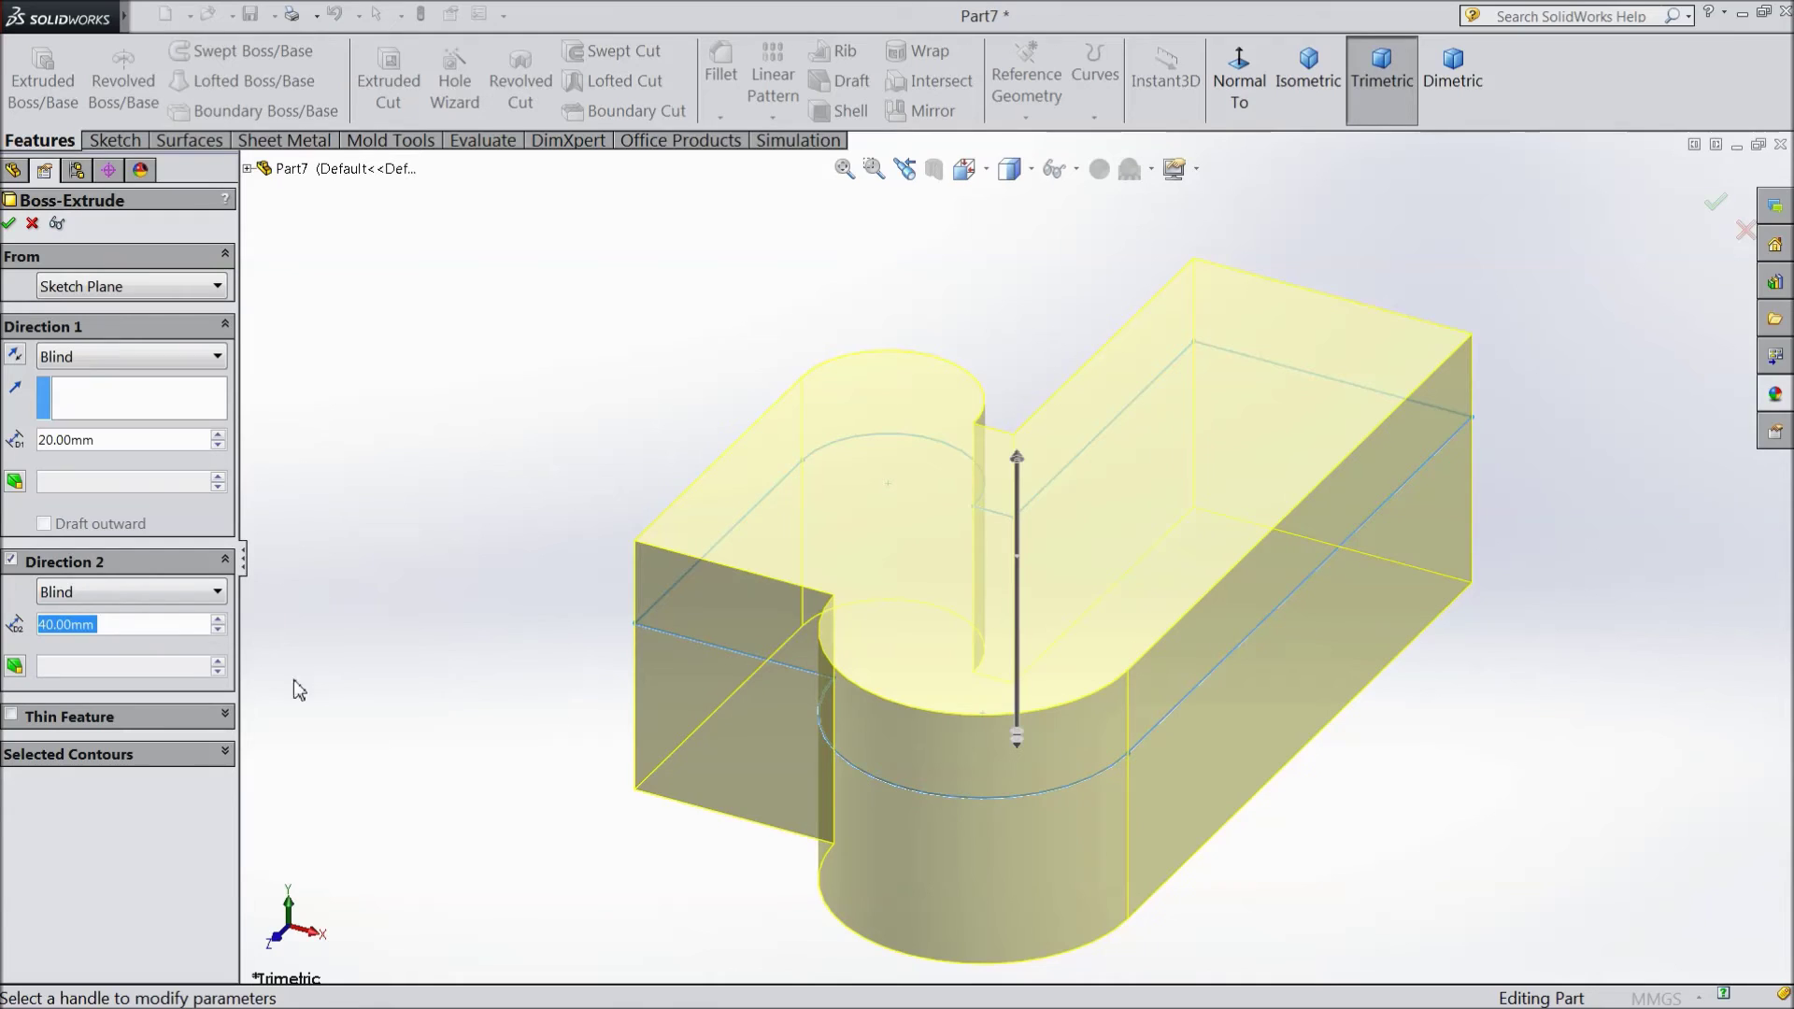
click(220, 632)
click(219, 632)
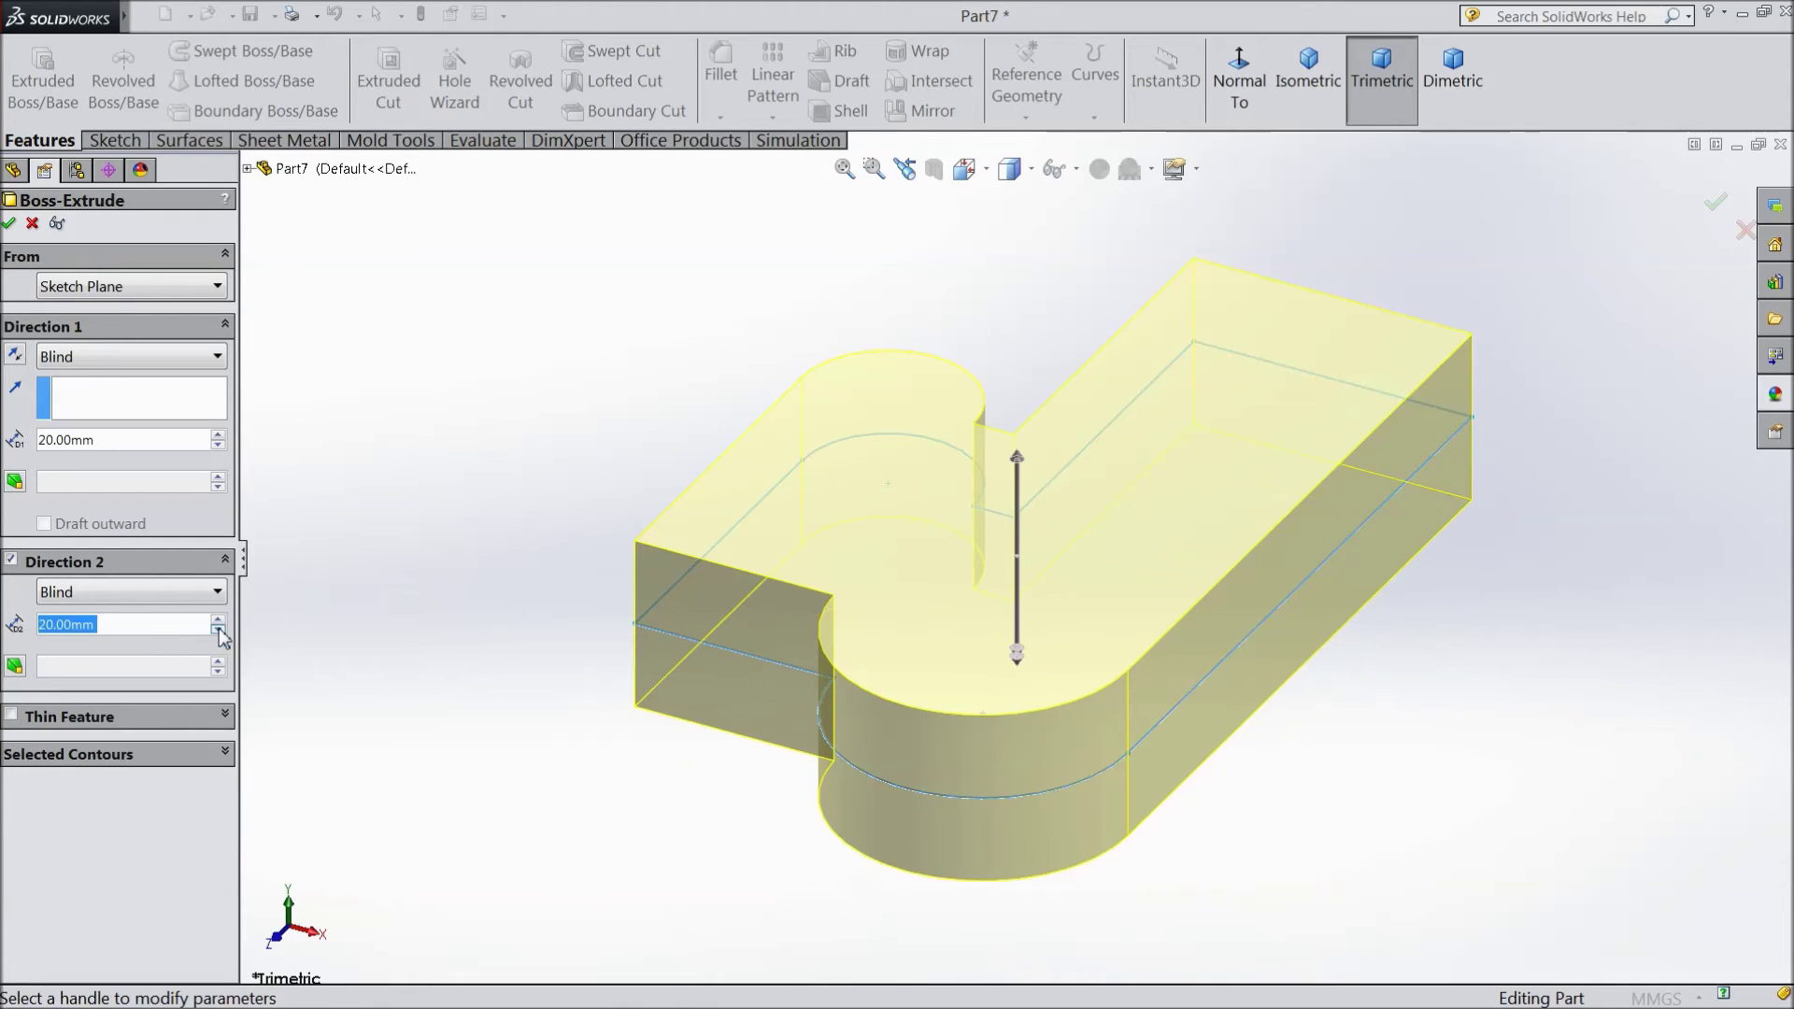
click(10, 561)
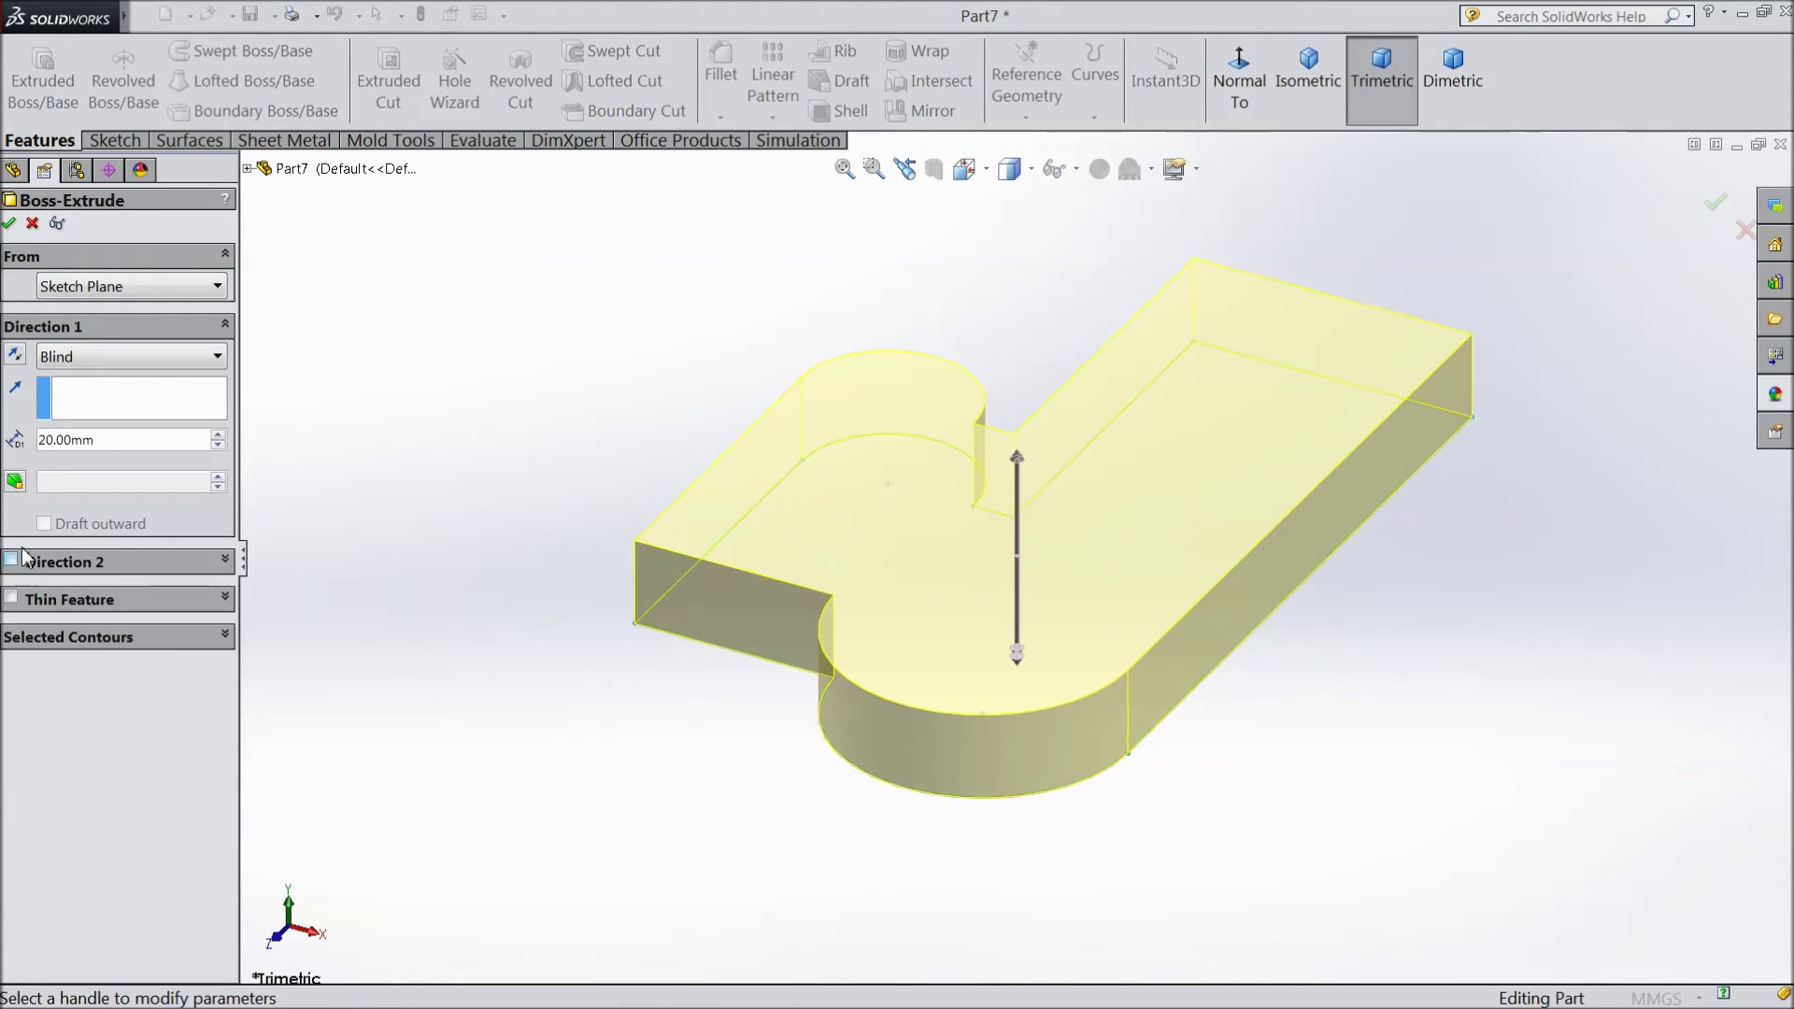
Switch the extrusion to Mid Plane with a total depth of 20 mm
click(100, 359)
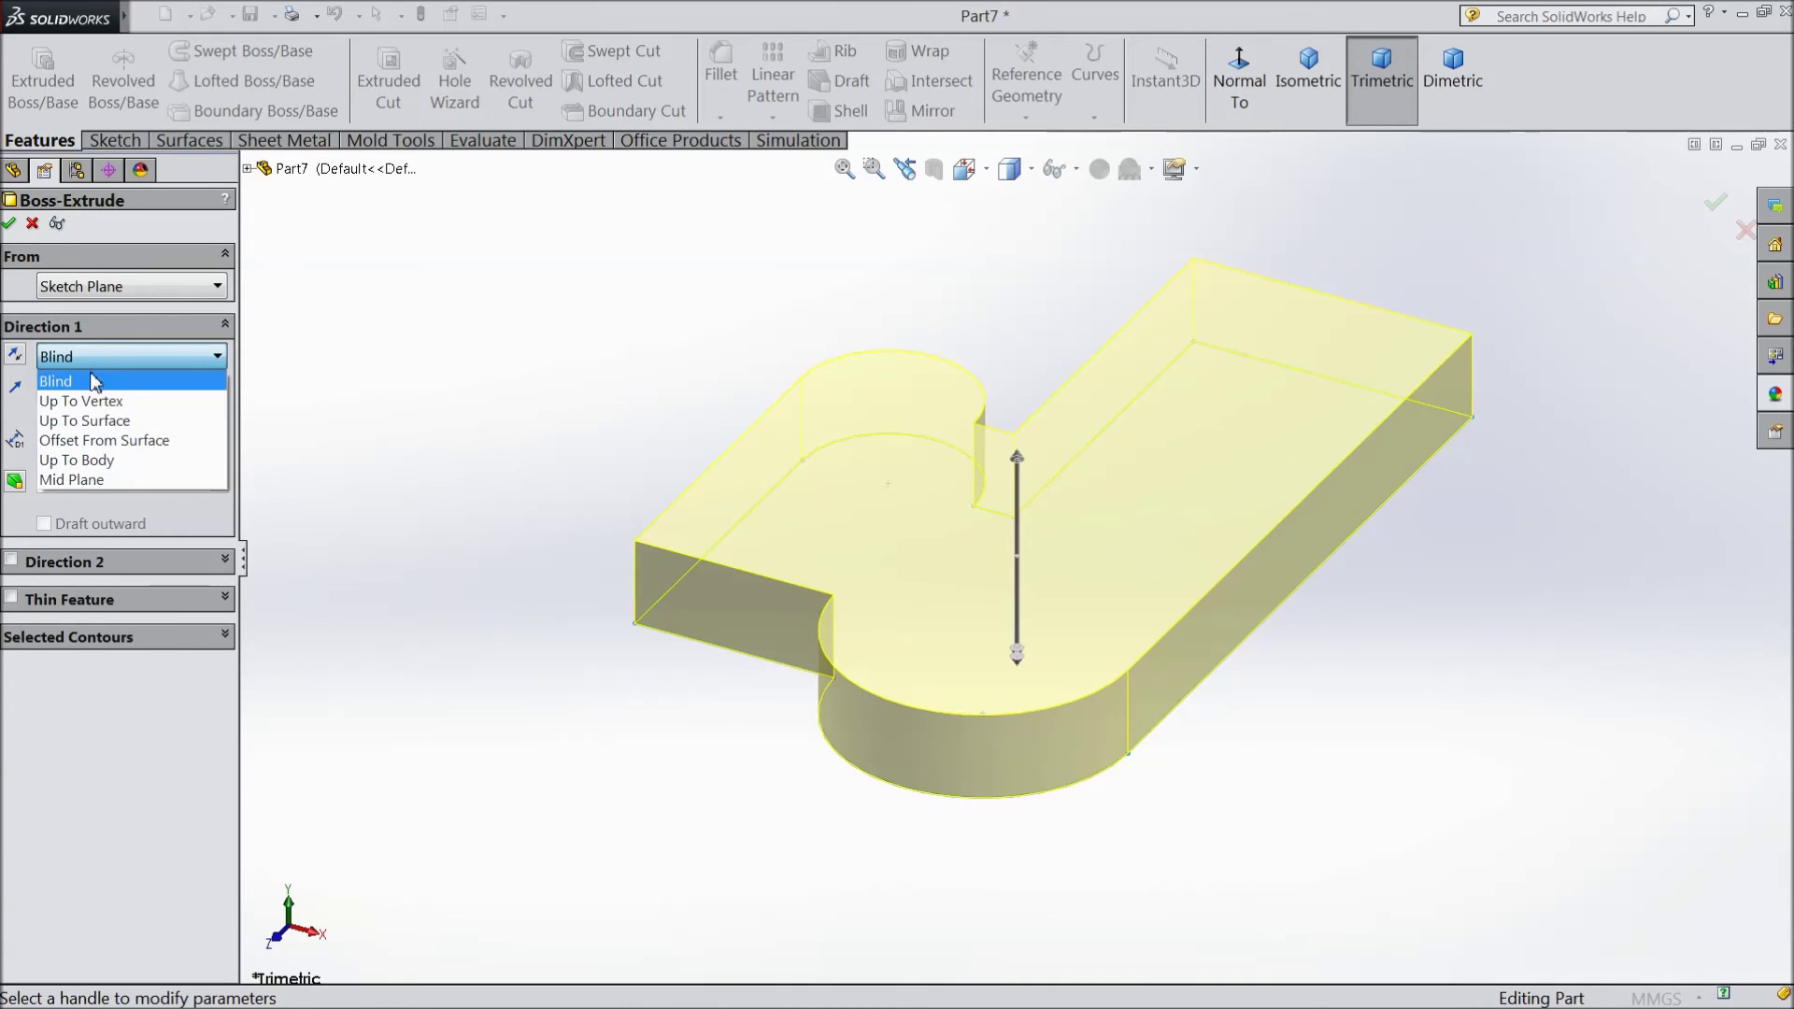
click(79, 481)
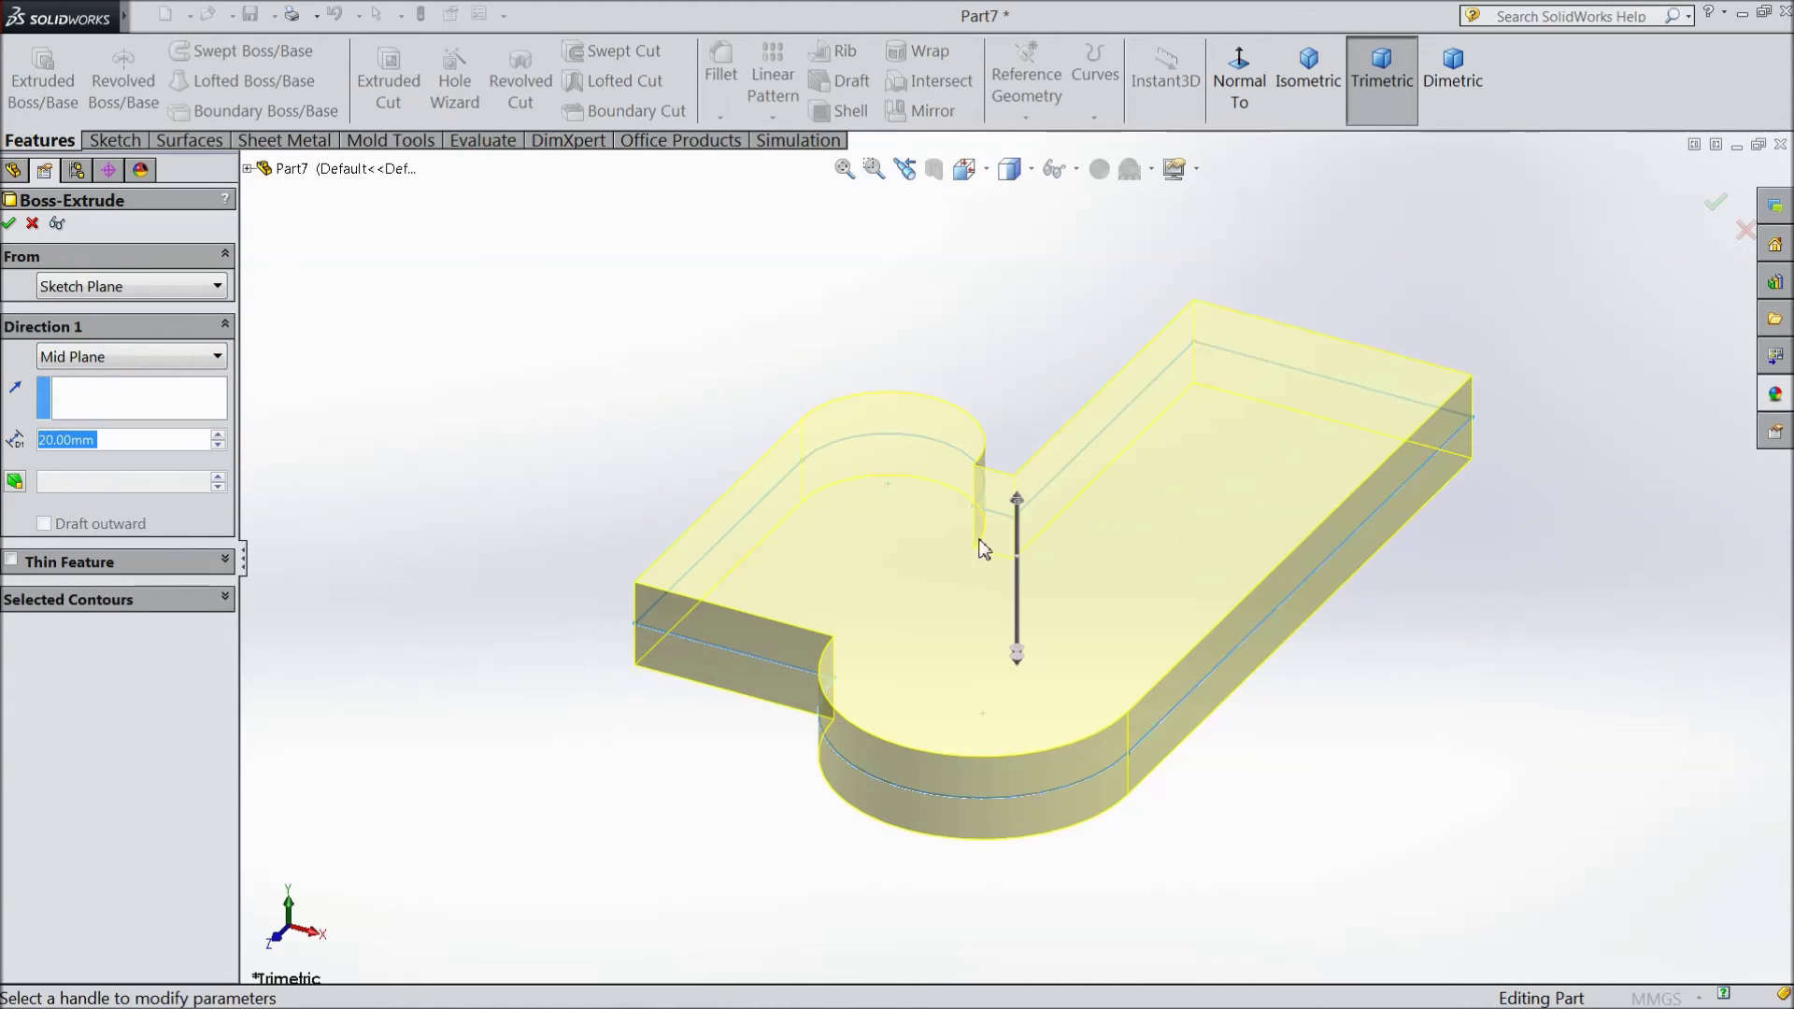
mouse_move(1019, 502)
mouse_down()
mouse_move(1024, 378)
mouse_move(1018, 416)
mouse_up()
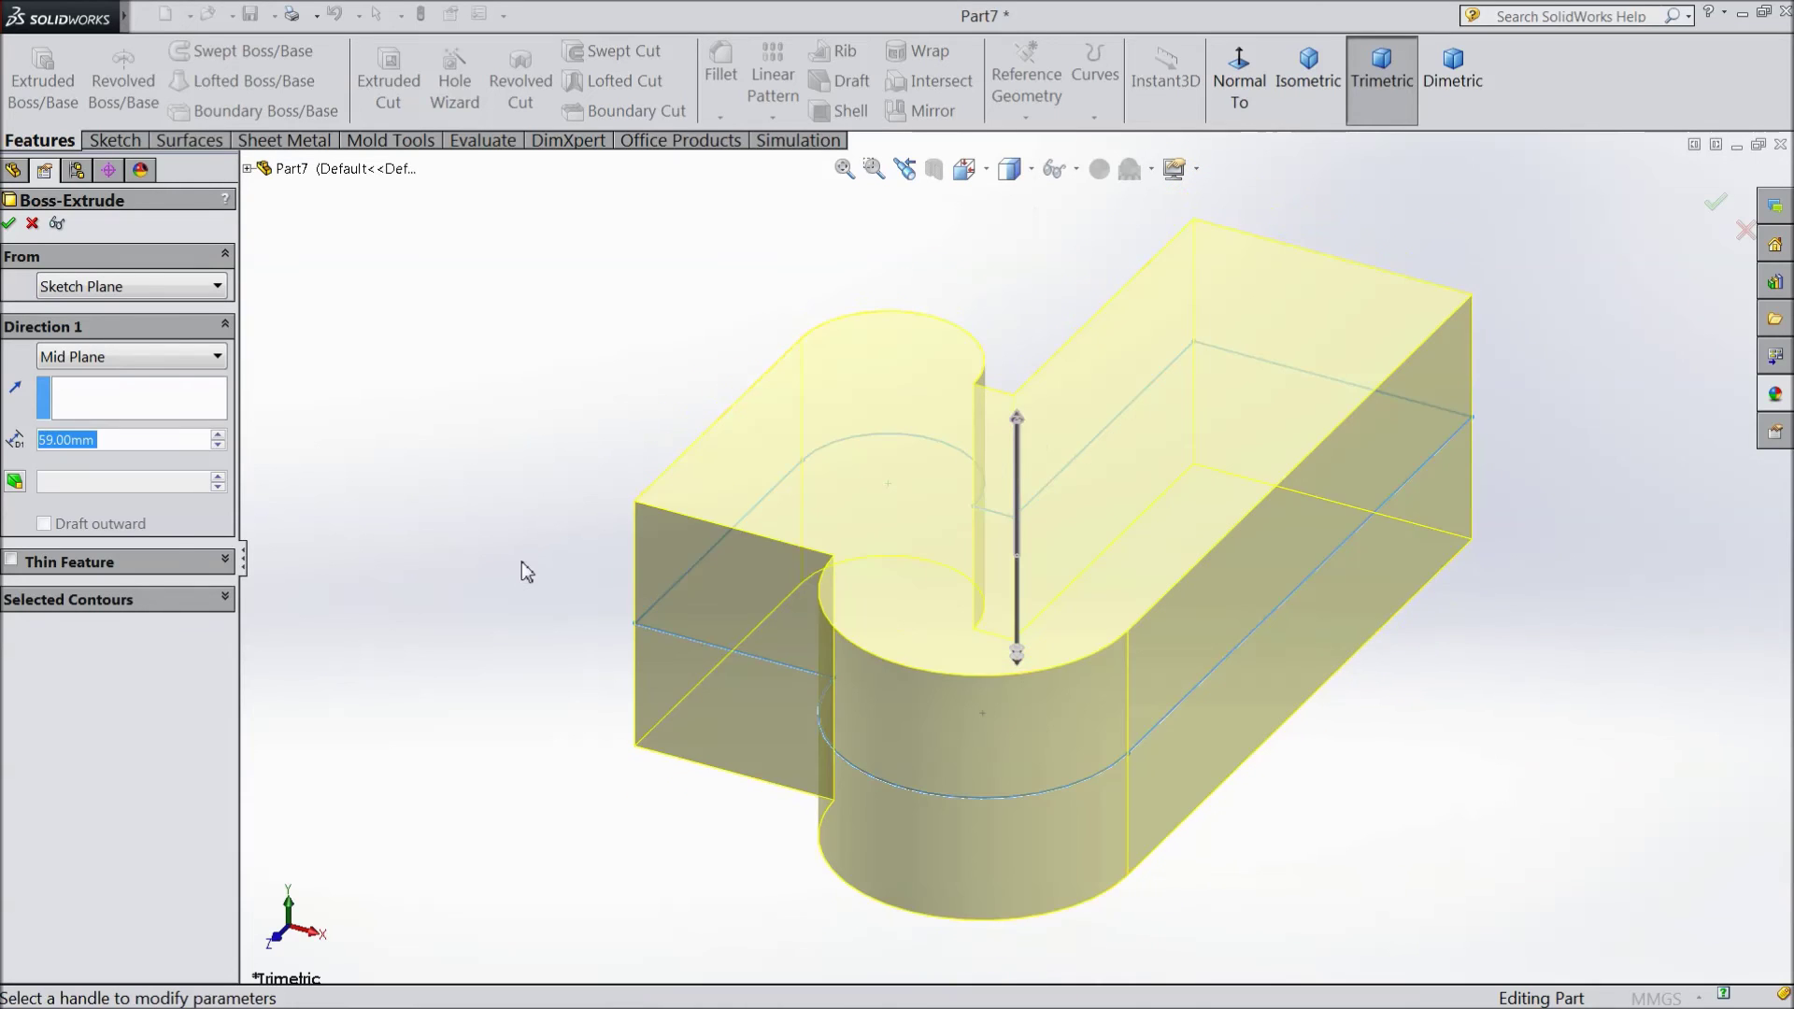
click(218, 447)
click(218, 447)
click(217, 447)
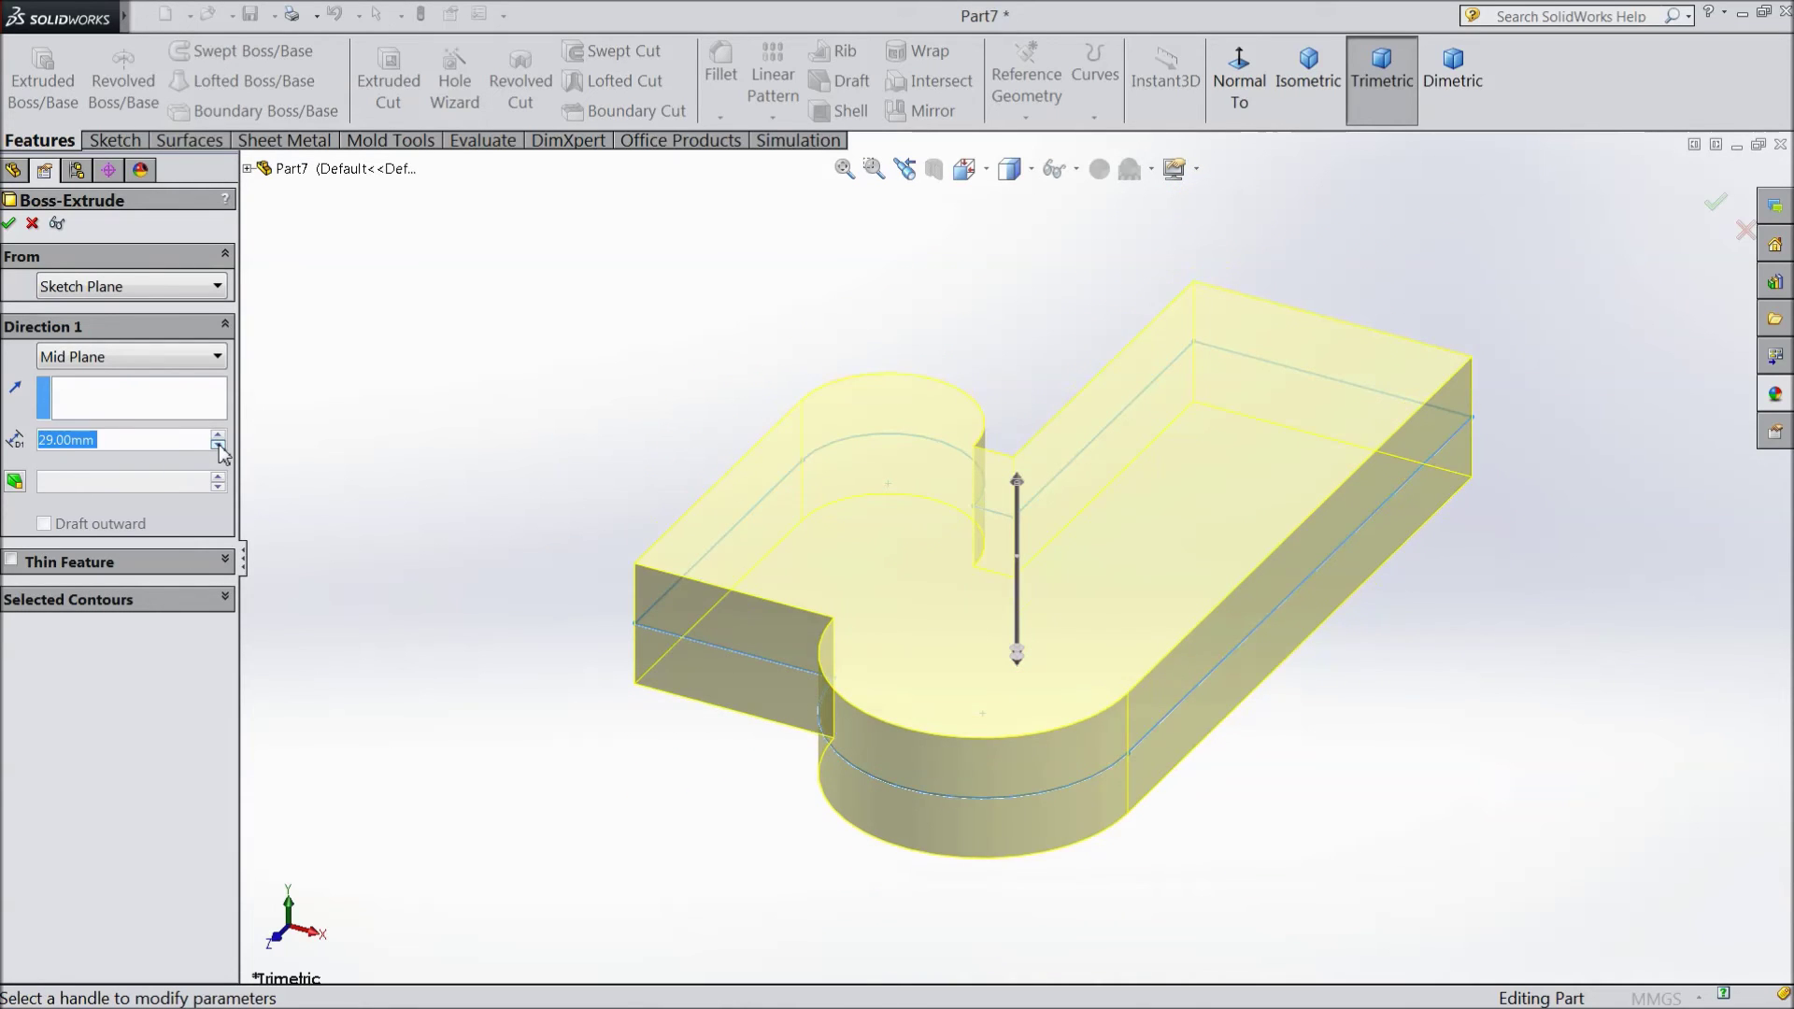
click(218, 436)
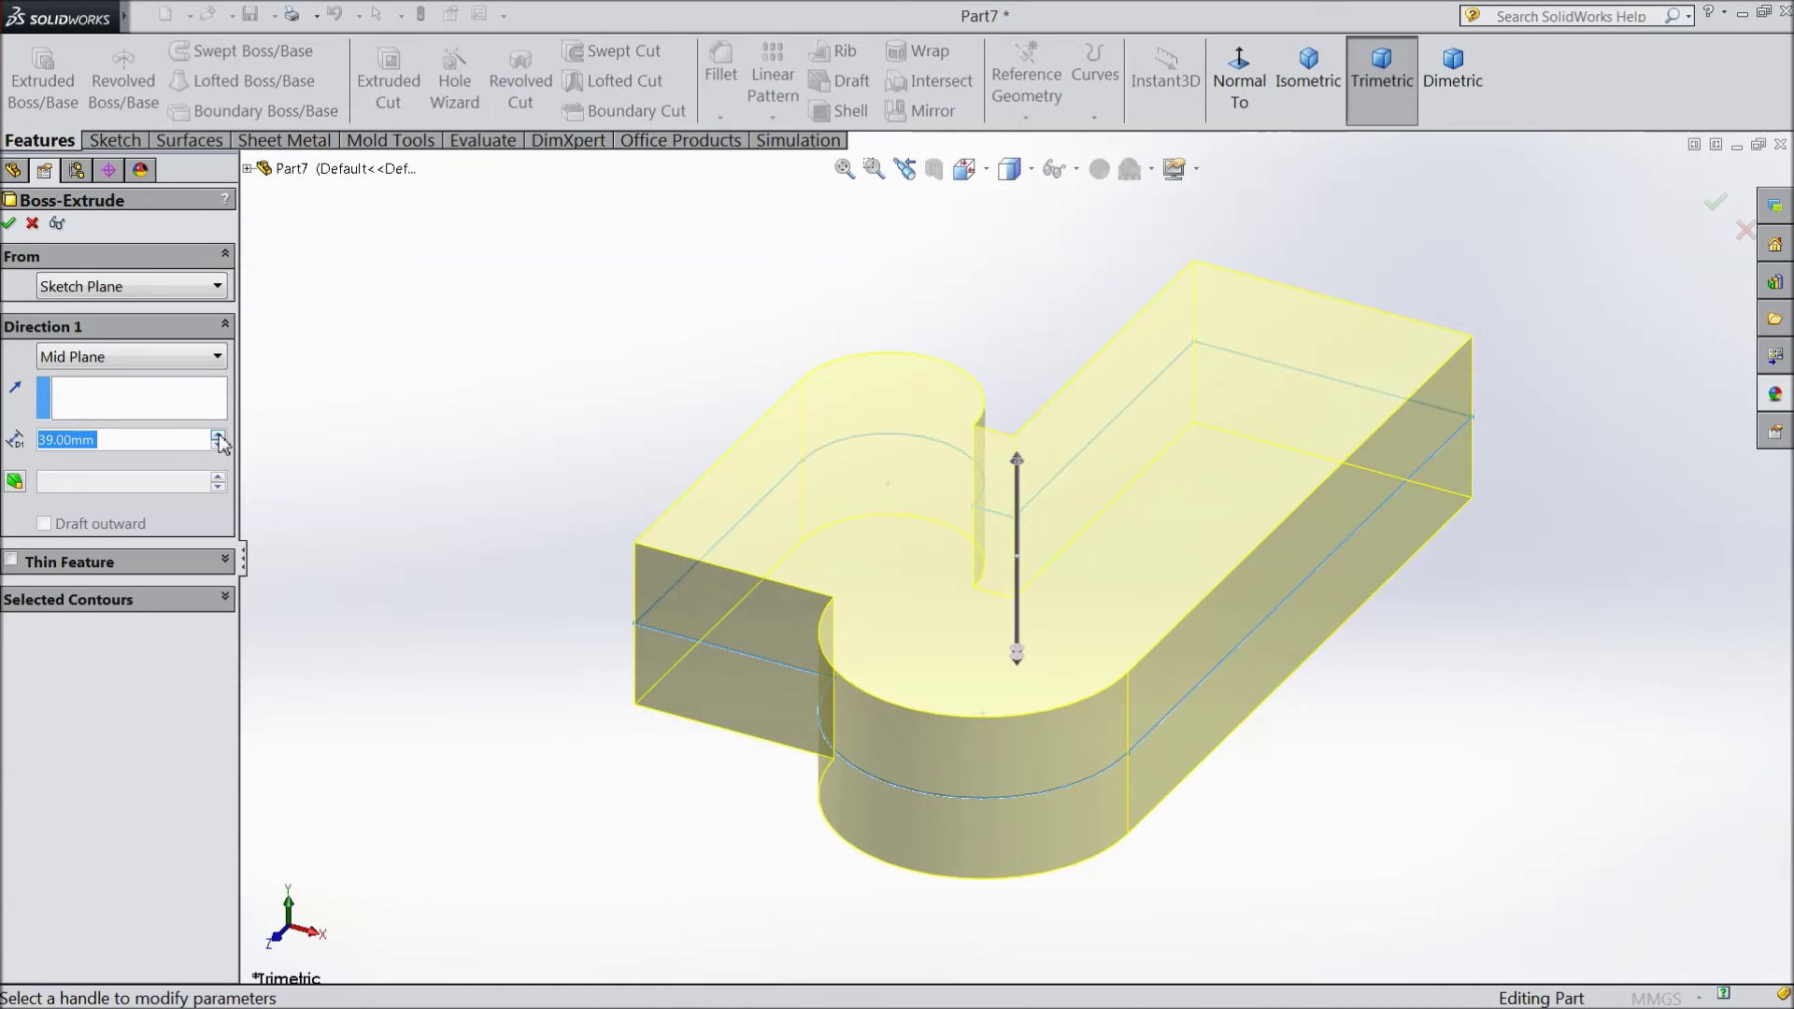
click(218, 436)
text(20)
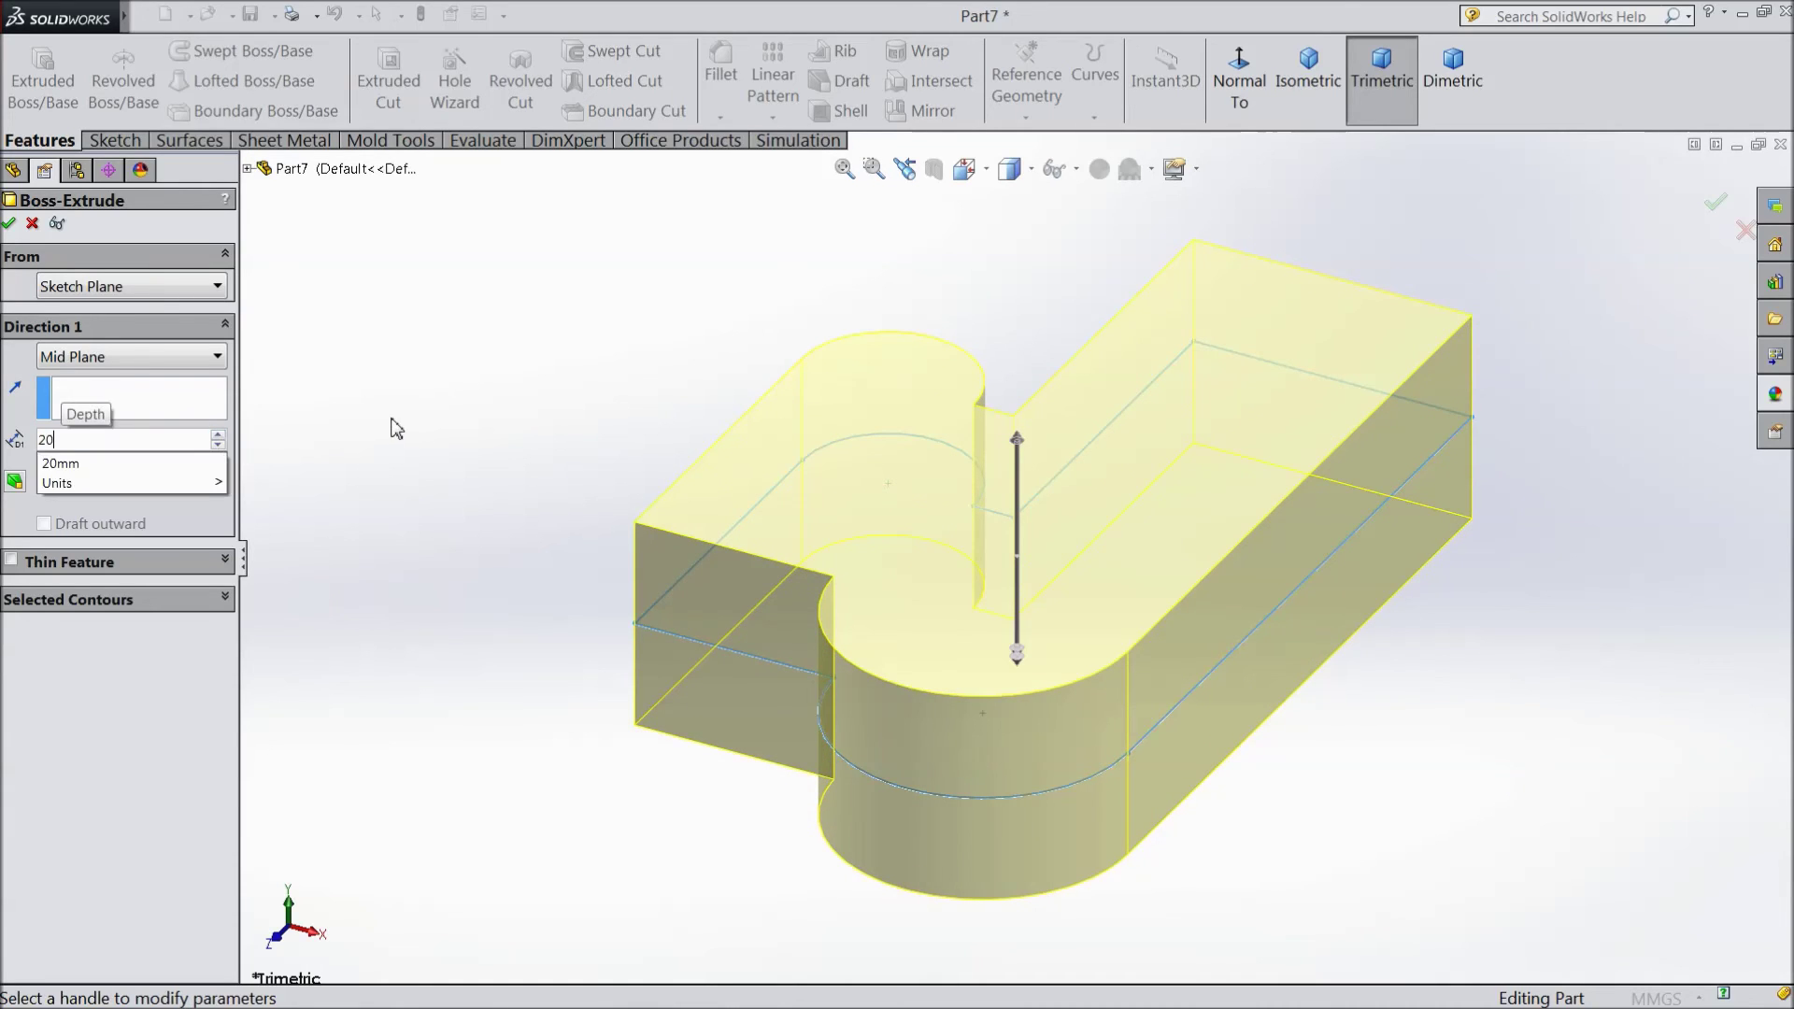
key(Return)
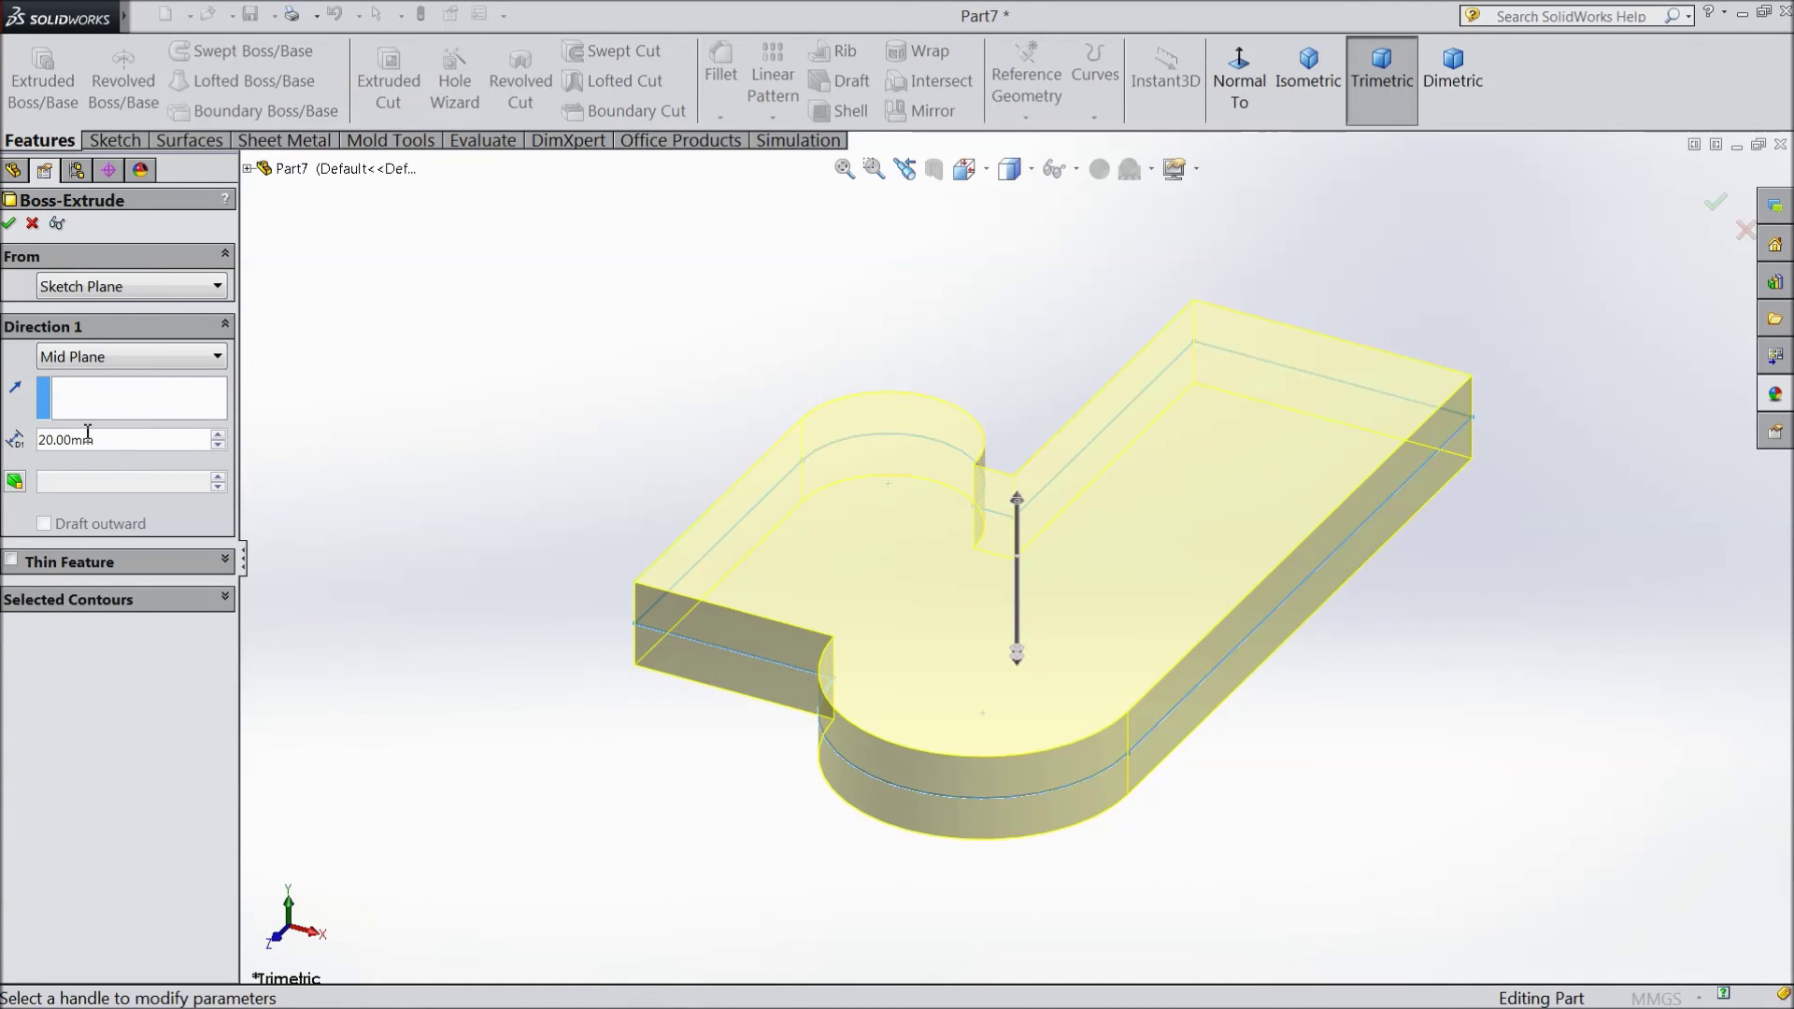
Change the extrusion back to Blind at 10 mm and accept it as Boss-Extrude1
click(117, 360)
click(98, 387)
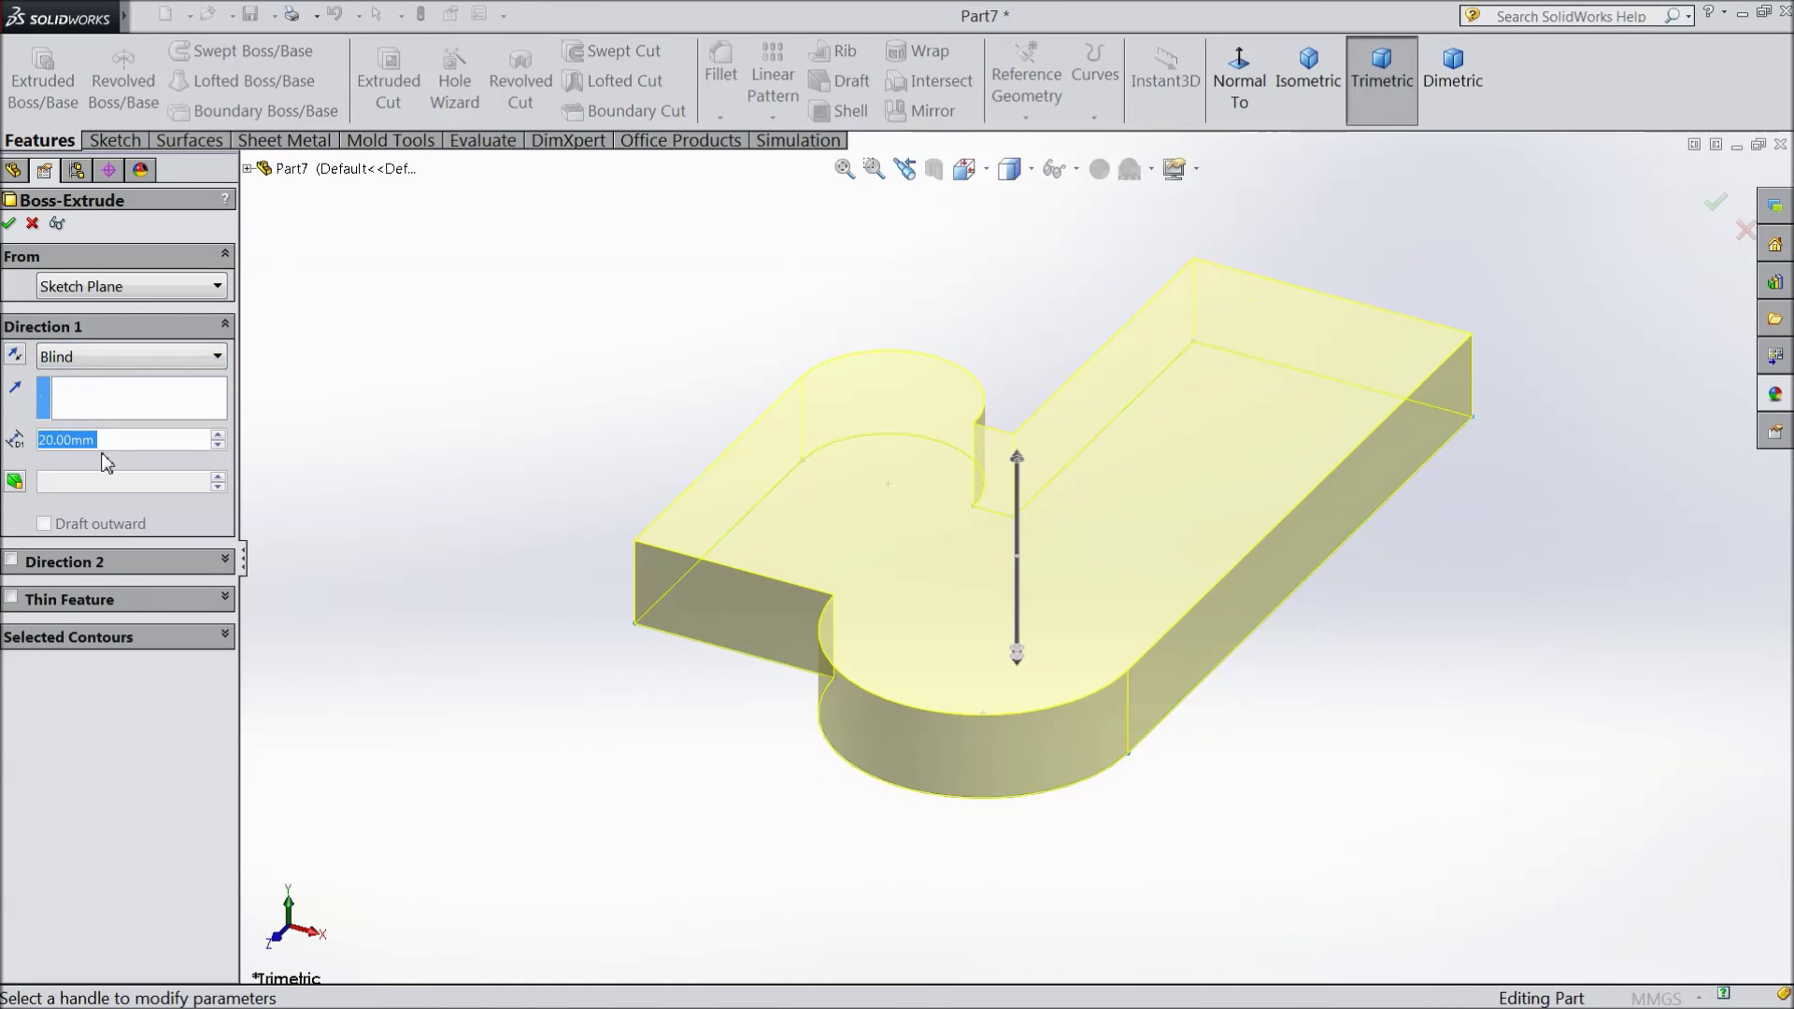
click(225, 447)
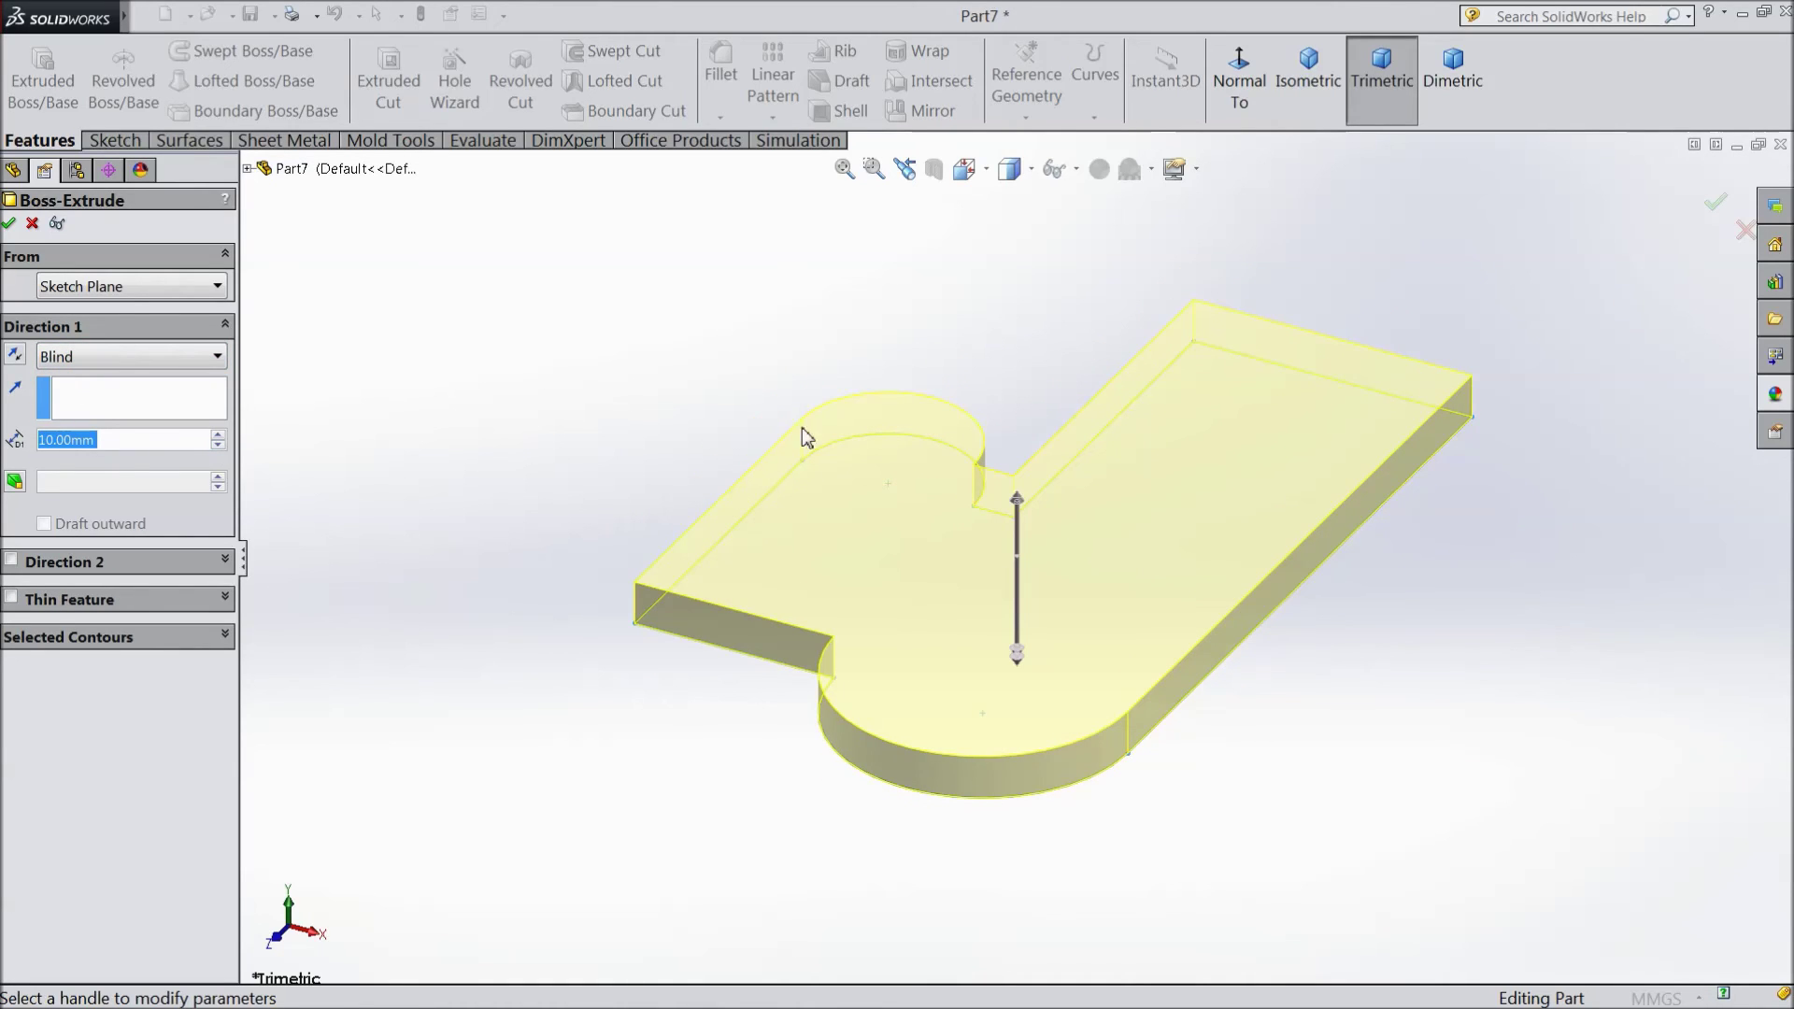
scroll(1241, 510, down, 2)
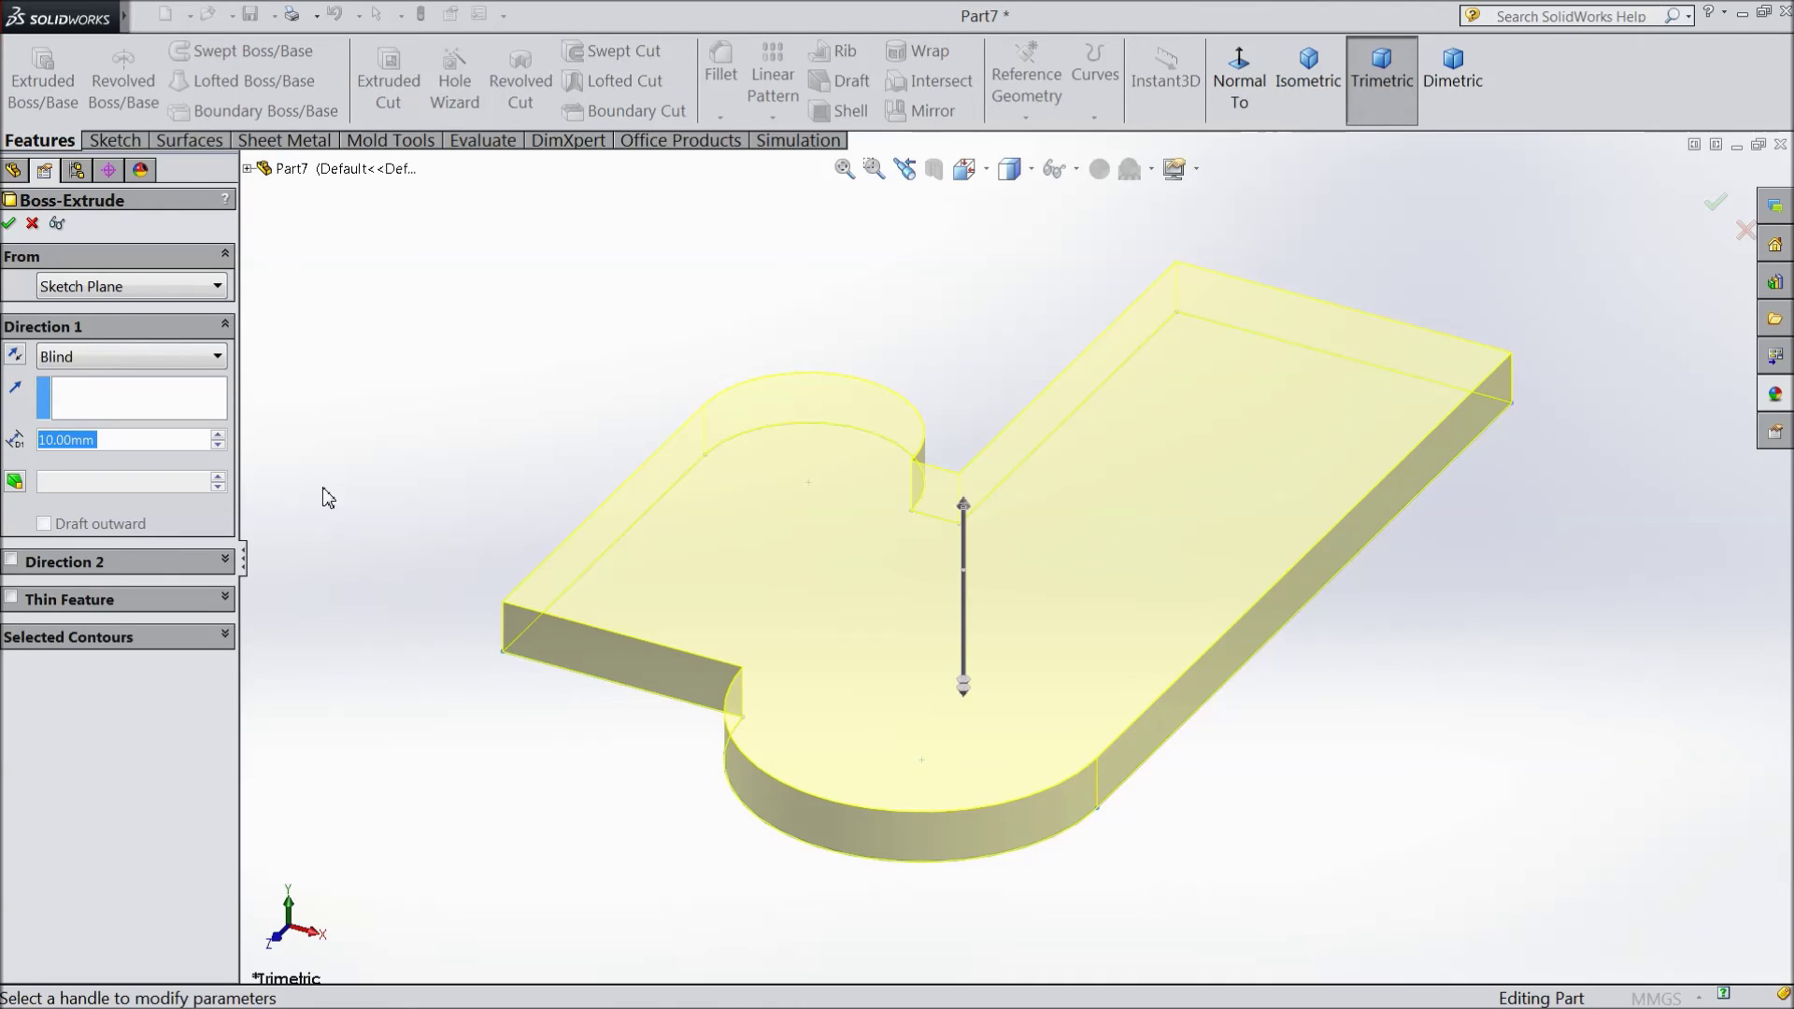
click(9, 224)
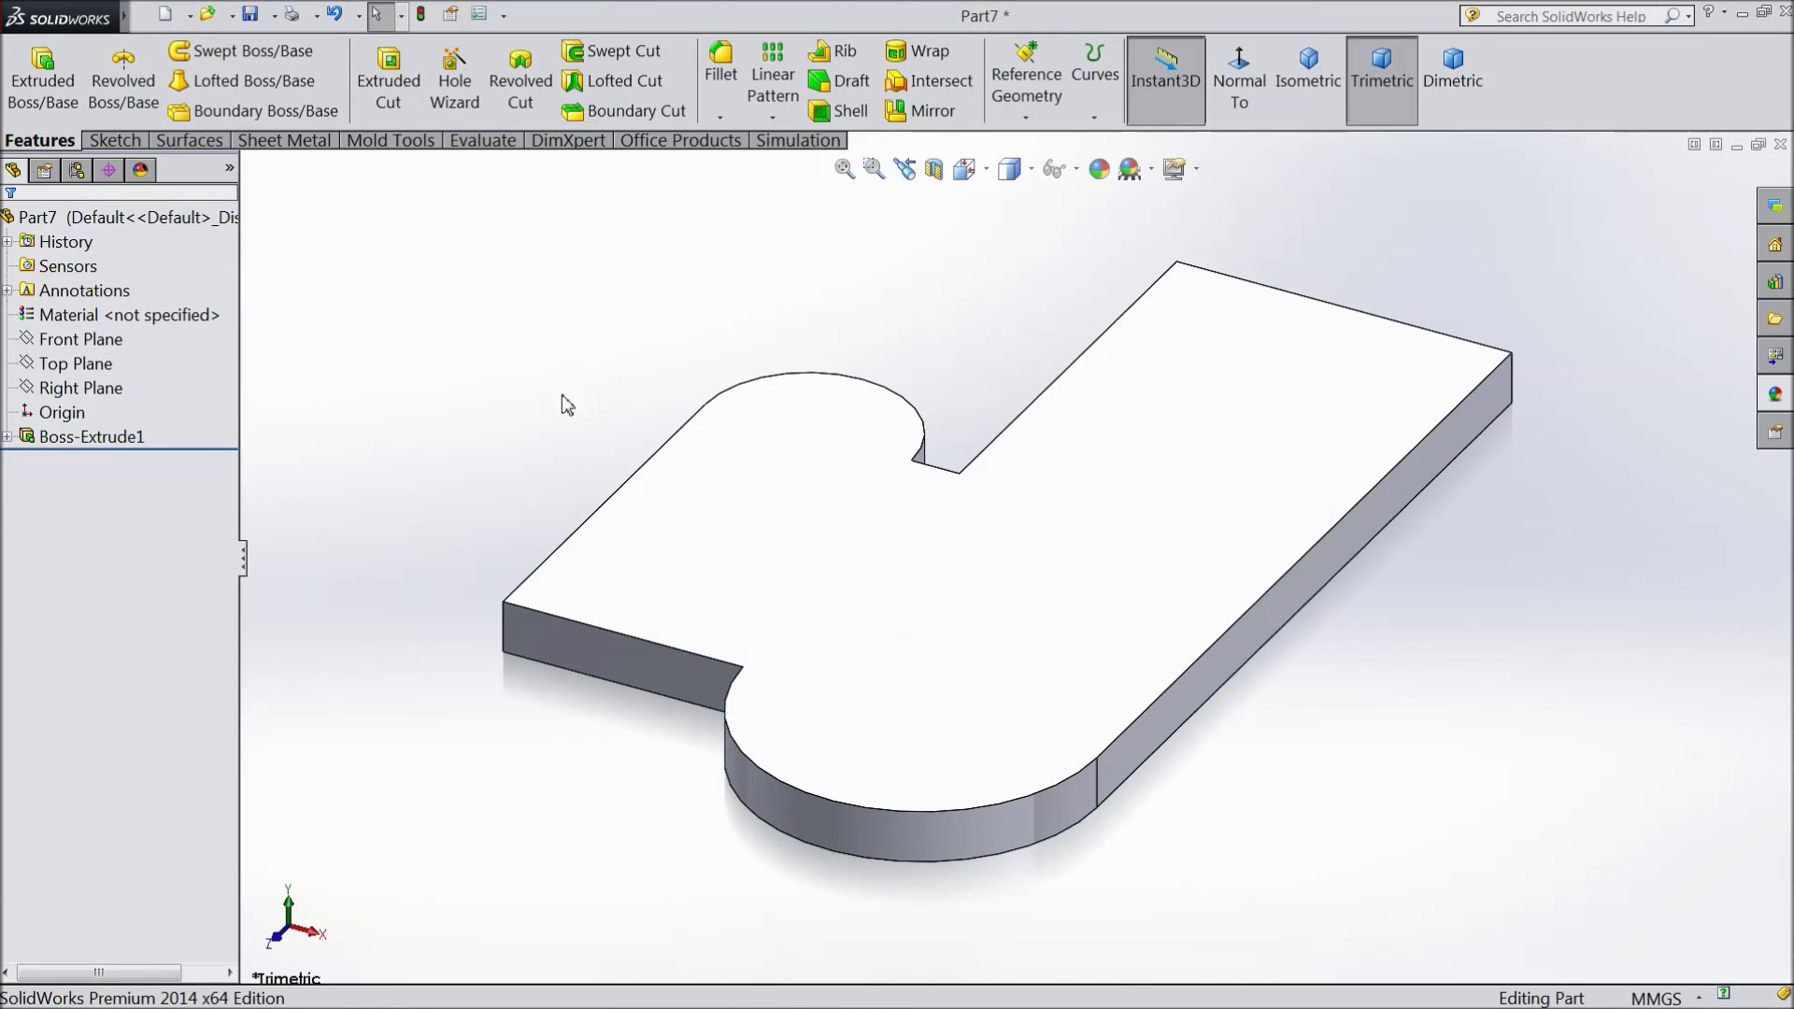
Zoom to fit the plate and apply the Plain White scene background
key(z)
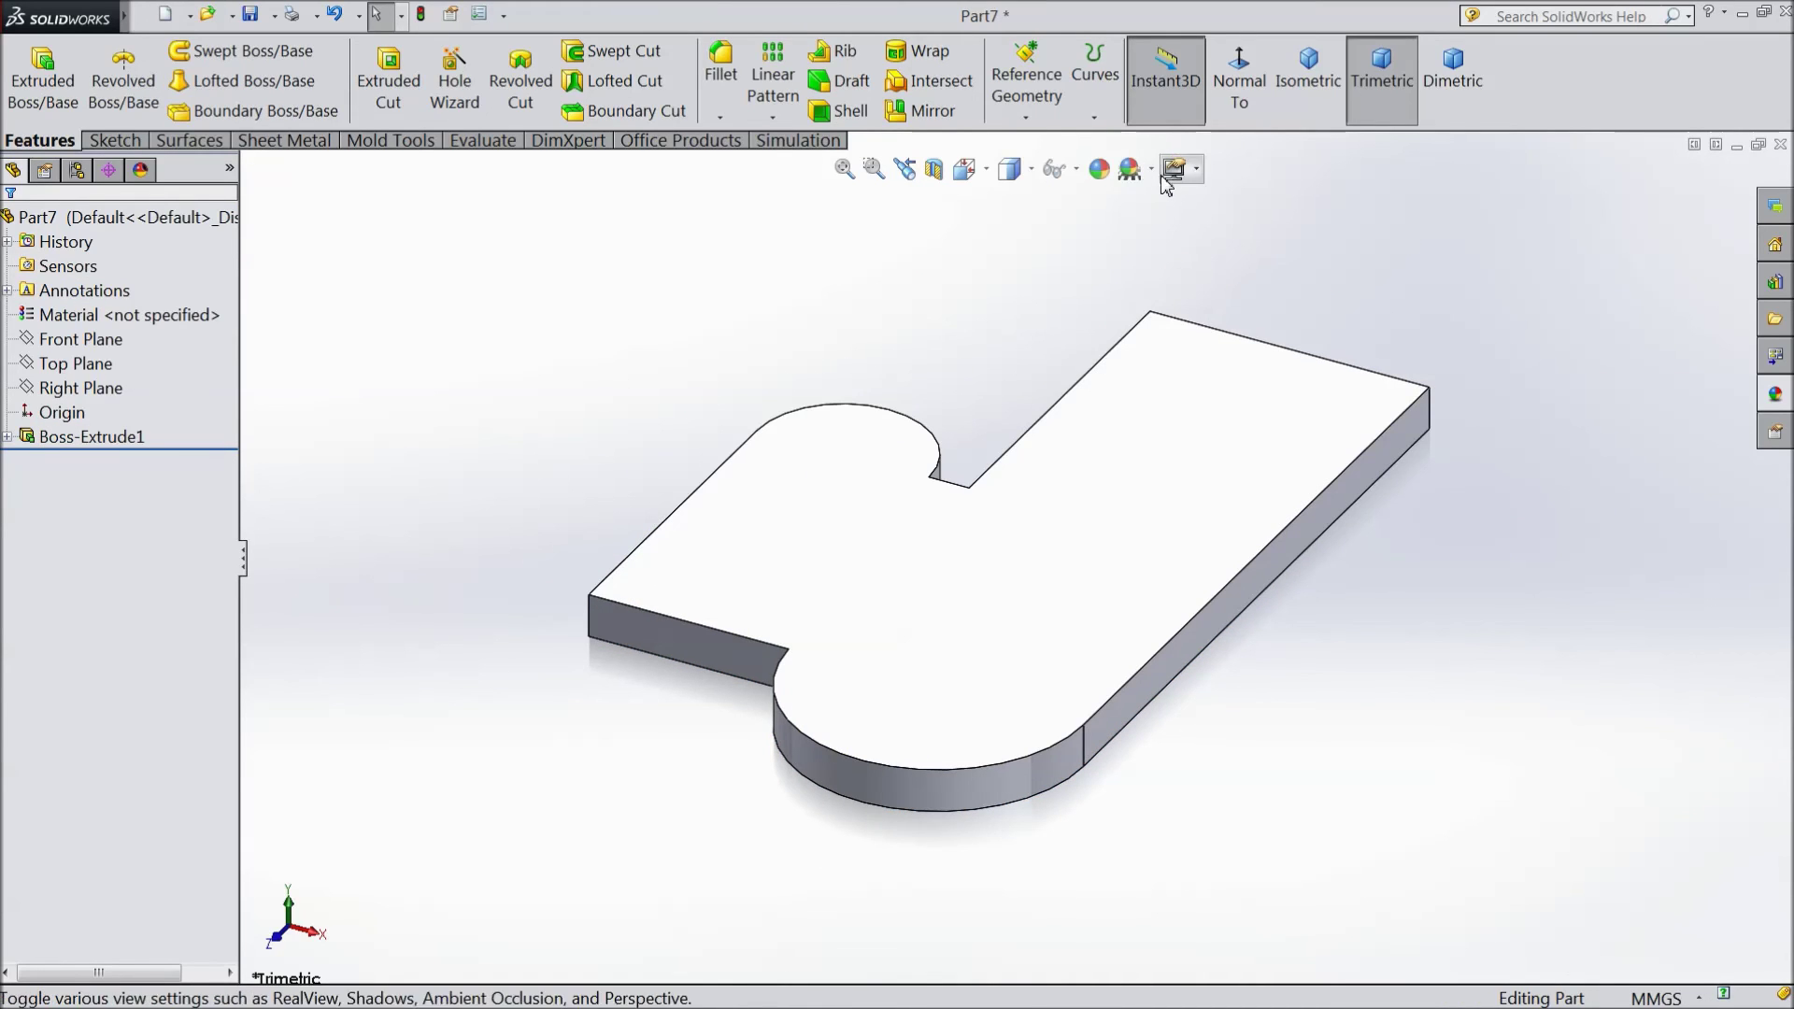
click(1131, 168)
click(1179, 77)
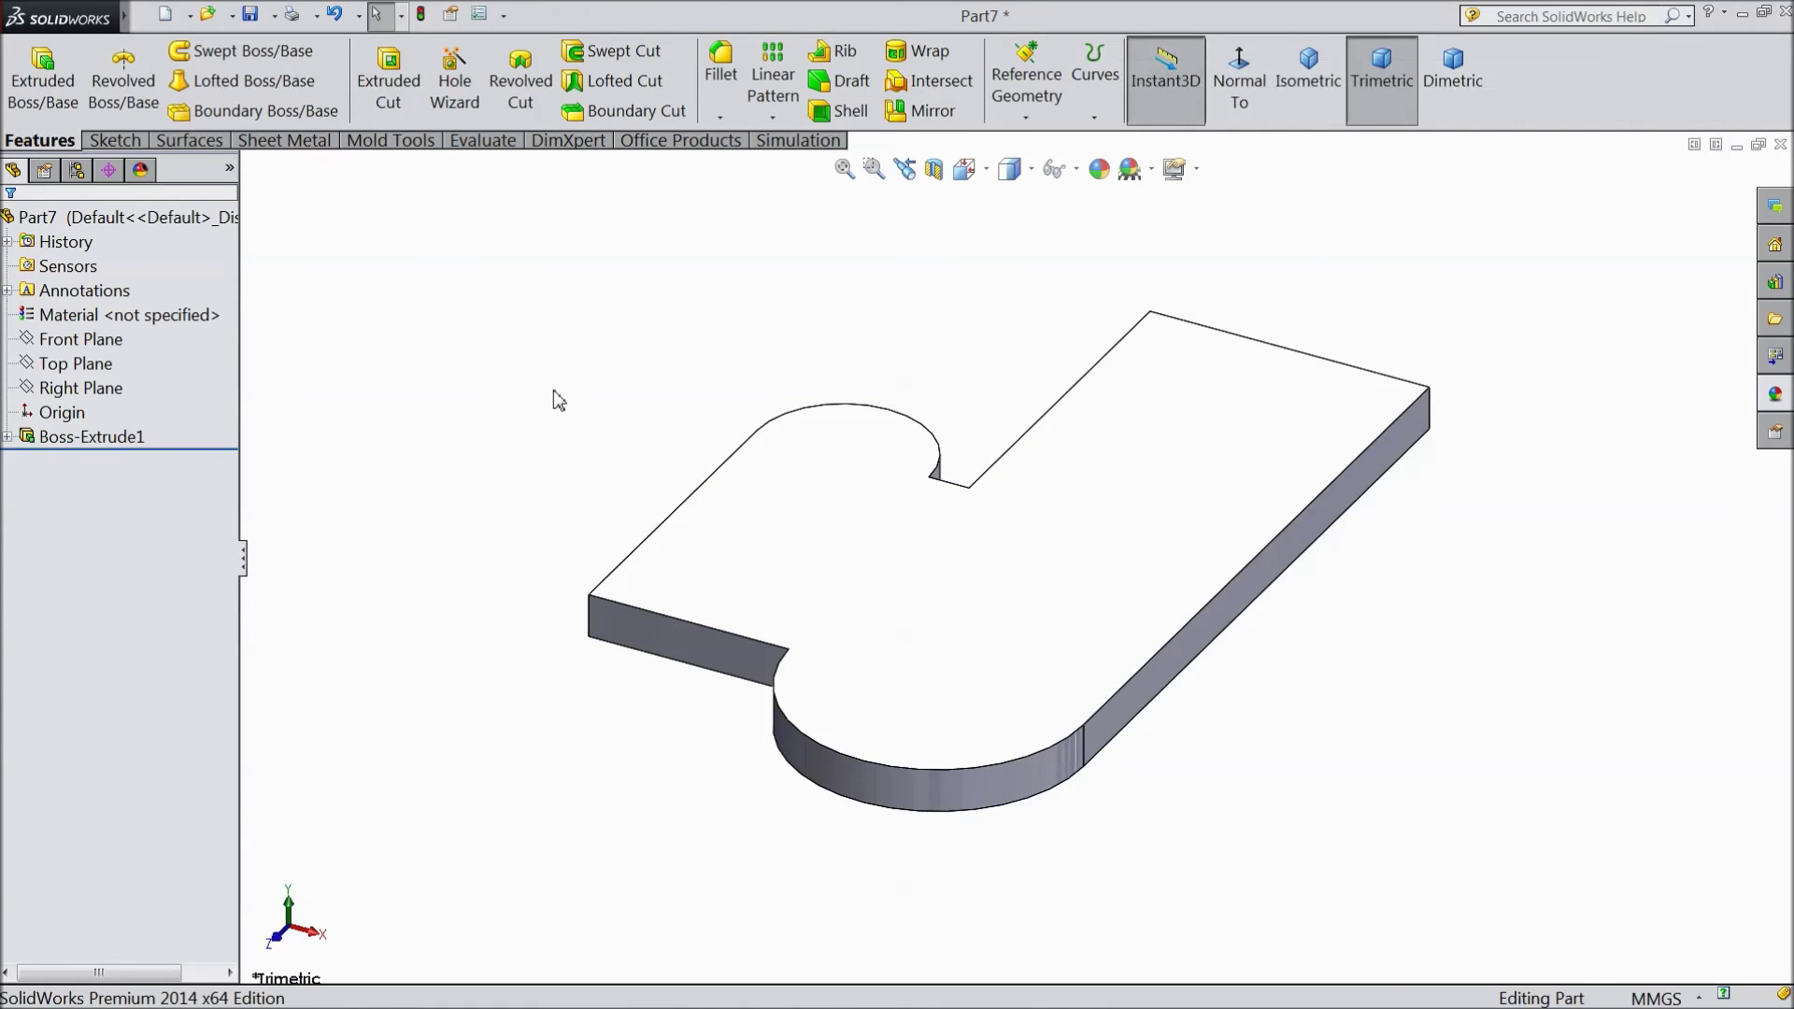
middle_drag(558, 400, 965, 601)
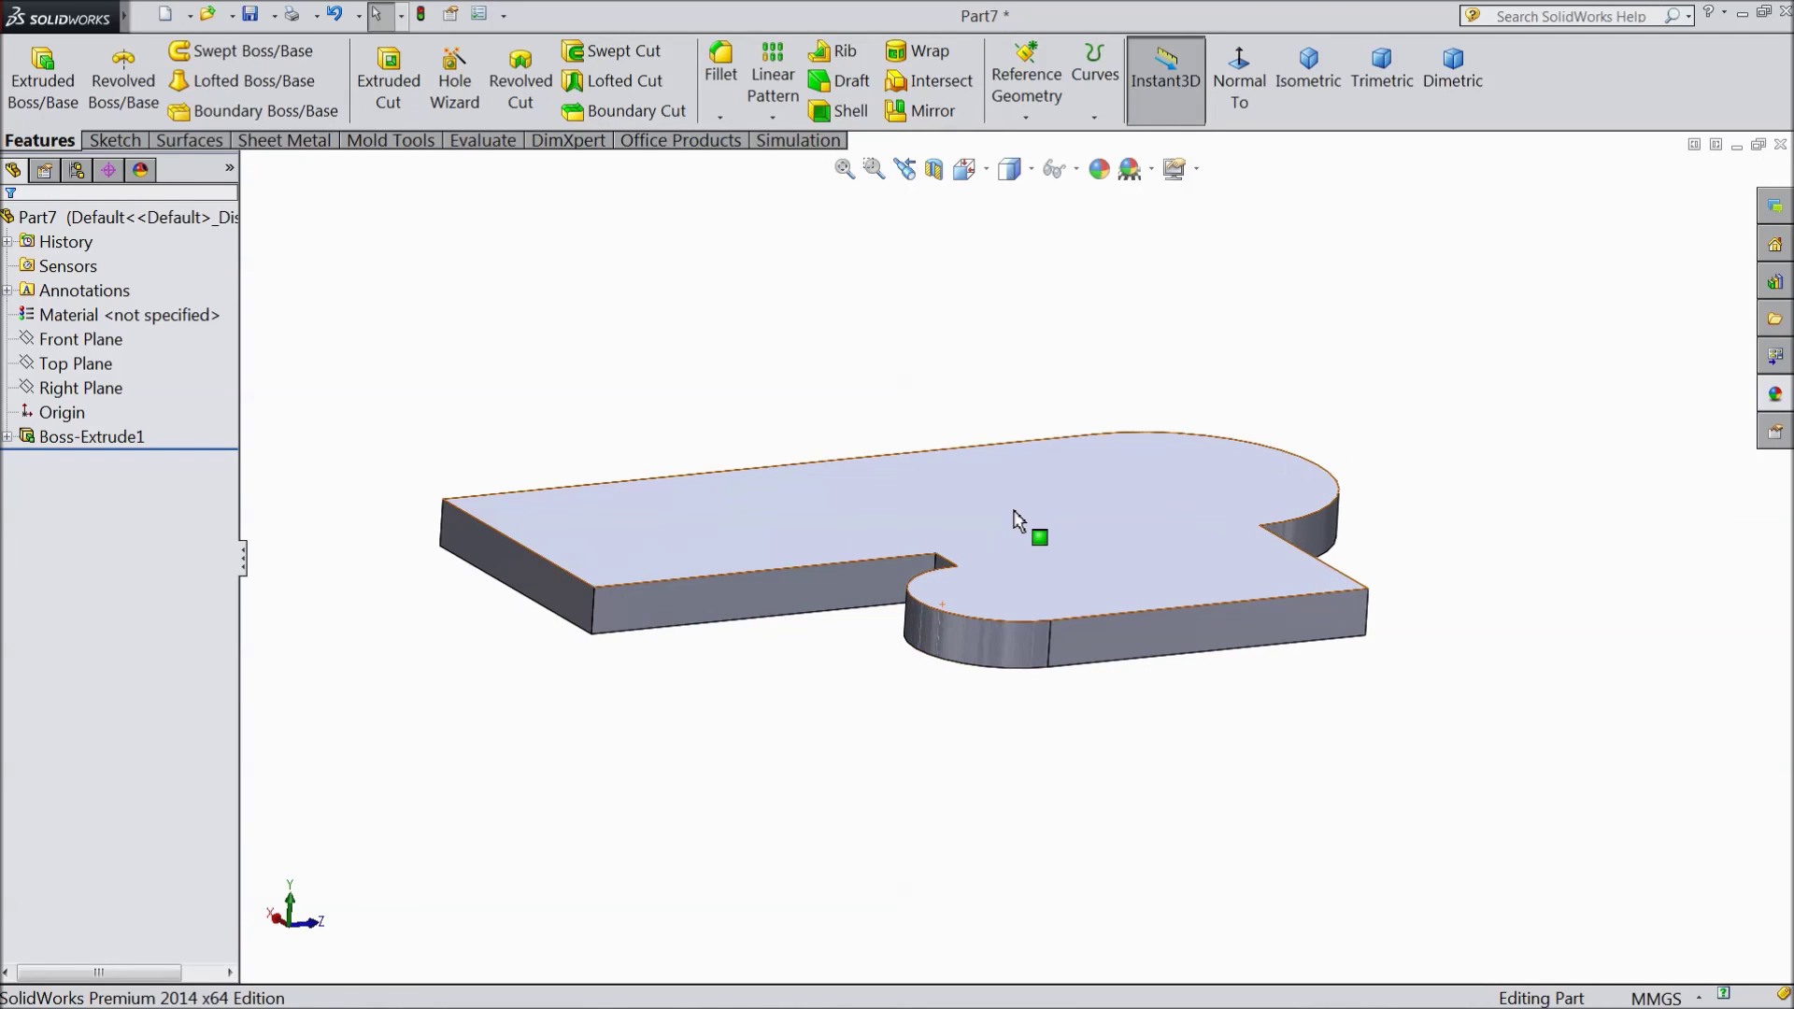
Orbit the plate to an oblique view with its rounded end on the left
middle_drag(806, 631, 1051, 787)
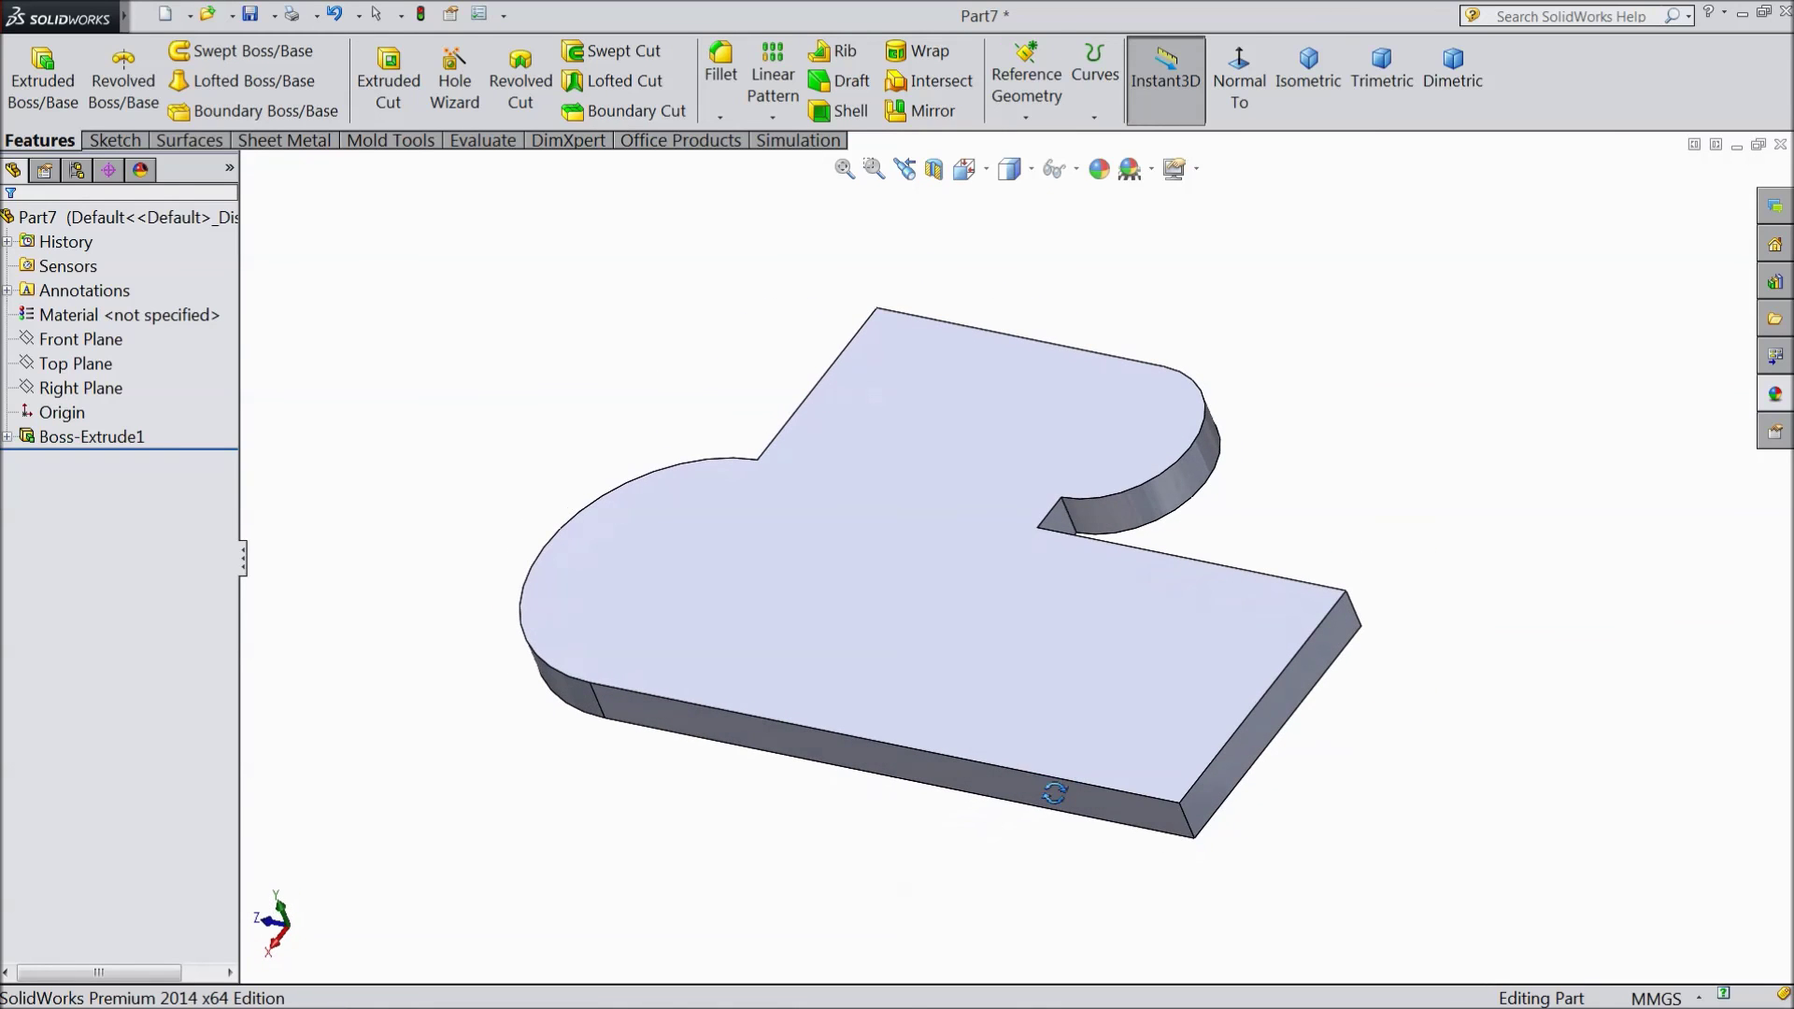